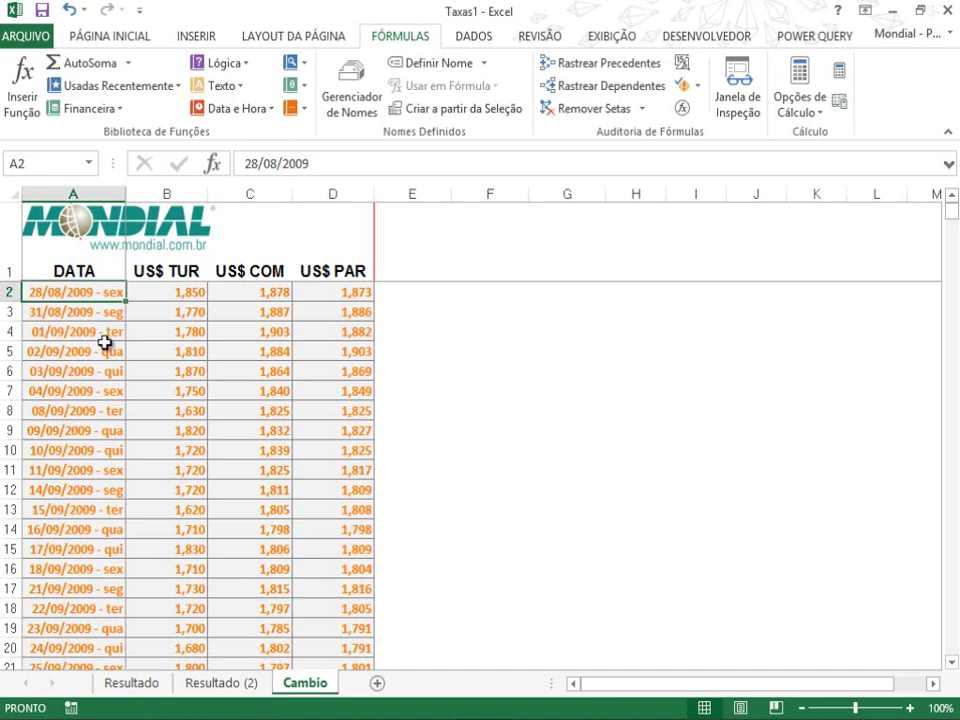
- Examine the DATA, US$ TUR, US$ COM and US$ PAR columns of the exchange rate table on the Cambio sheet
drag(166, 292, 208, 500)
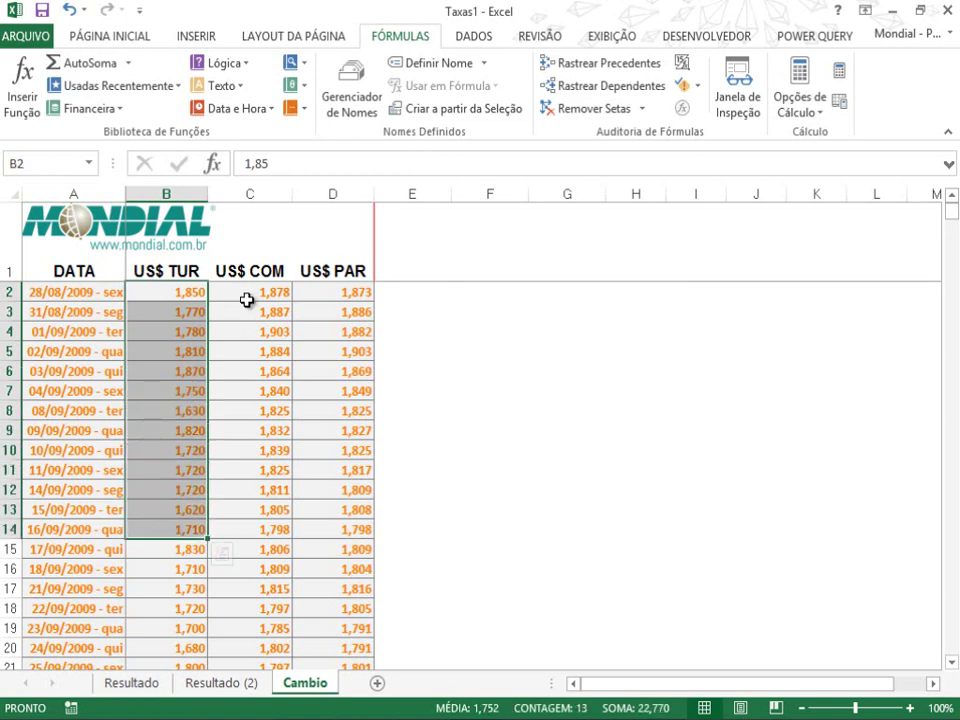
drag(250, 295, 258, 549)
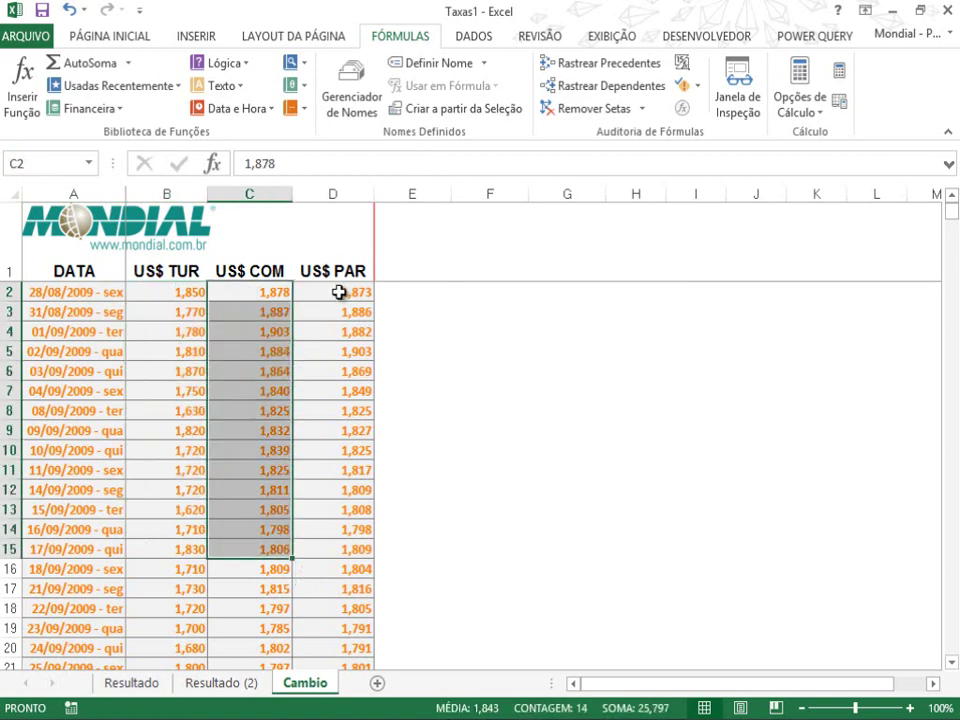
drag(339, 294, 343, 589)
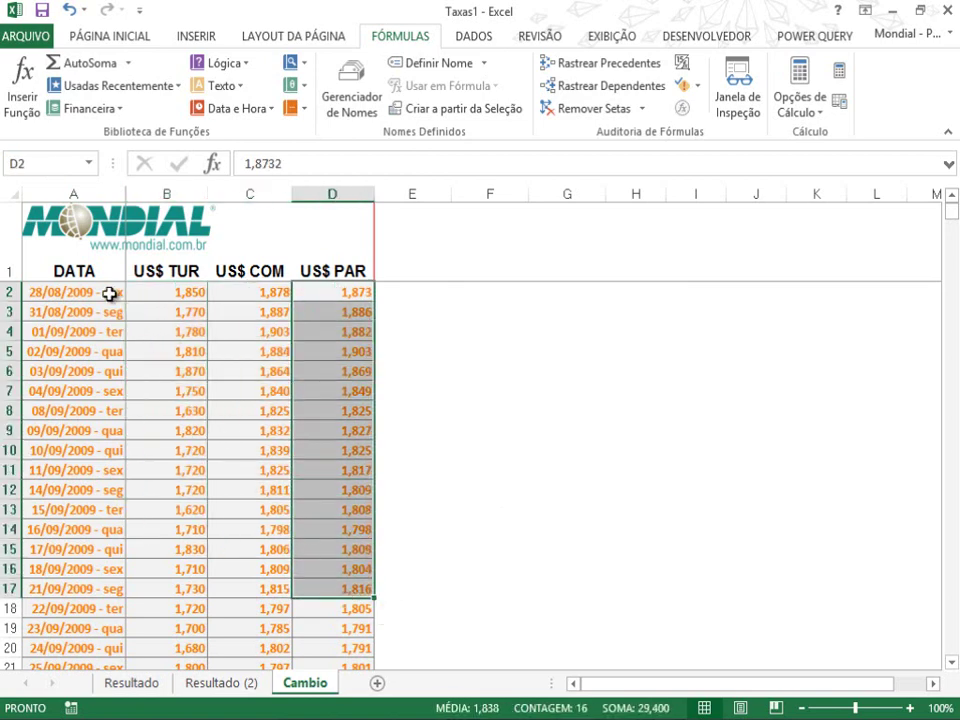
drag(107, 294, 101, 530)
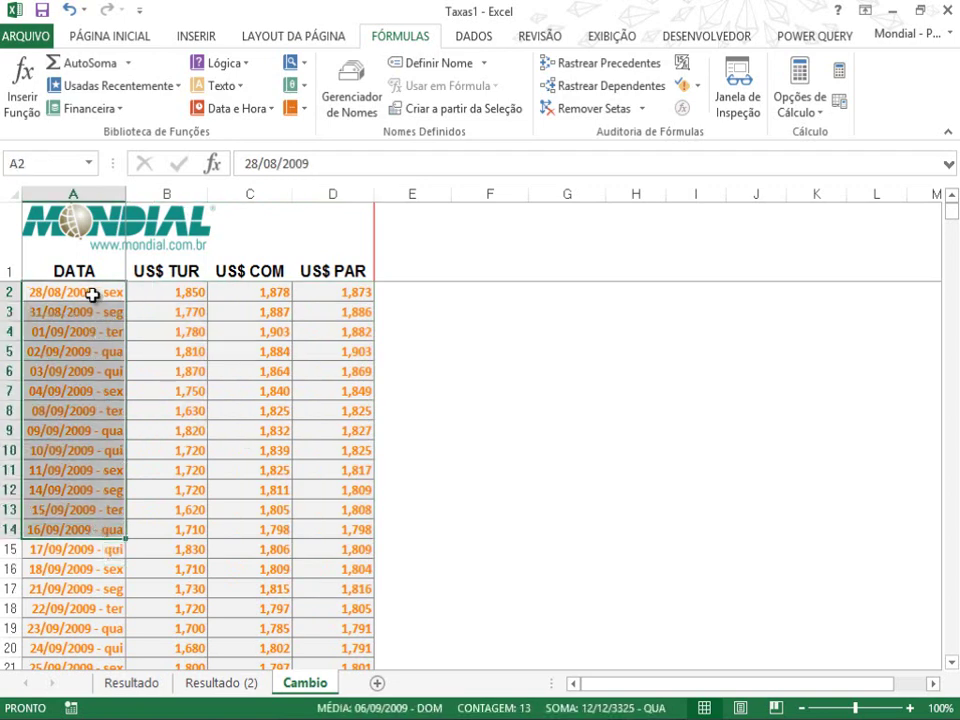
click(30, 297)
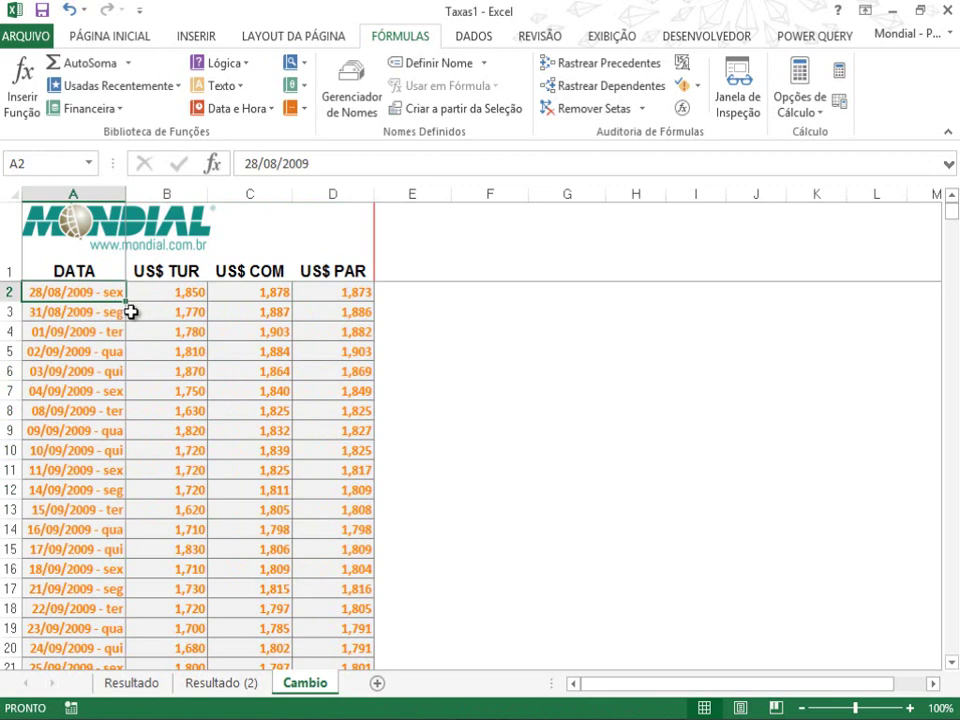
click(75, 450)
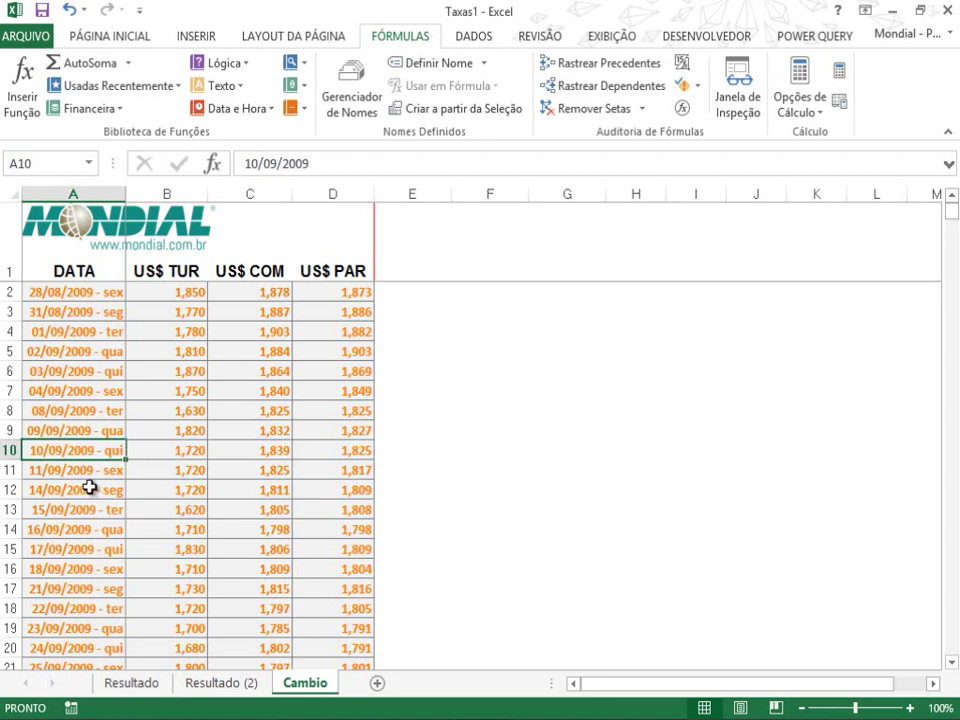
drag(86, 296, 320, 636)
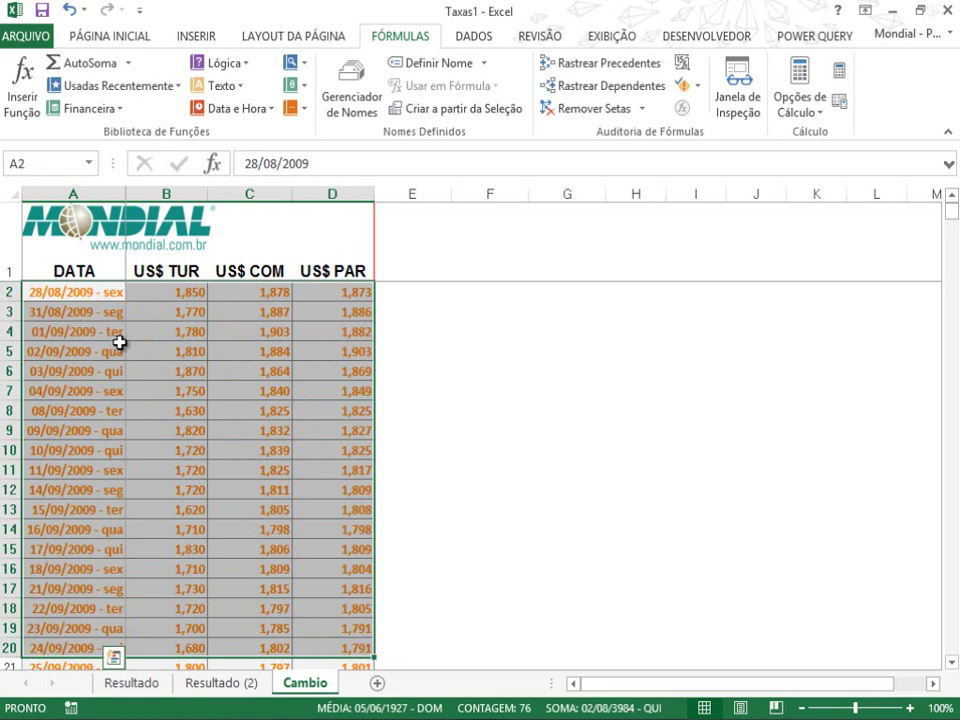
- Count the table rows in the DATA column one by one from 28/08/2009 down to 10/09/2009
click(89, 292)
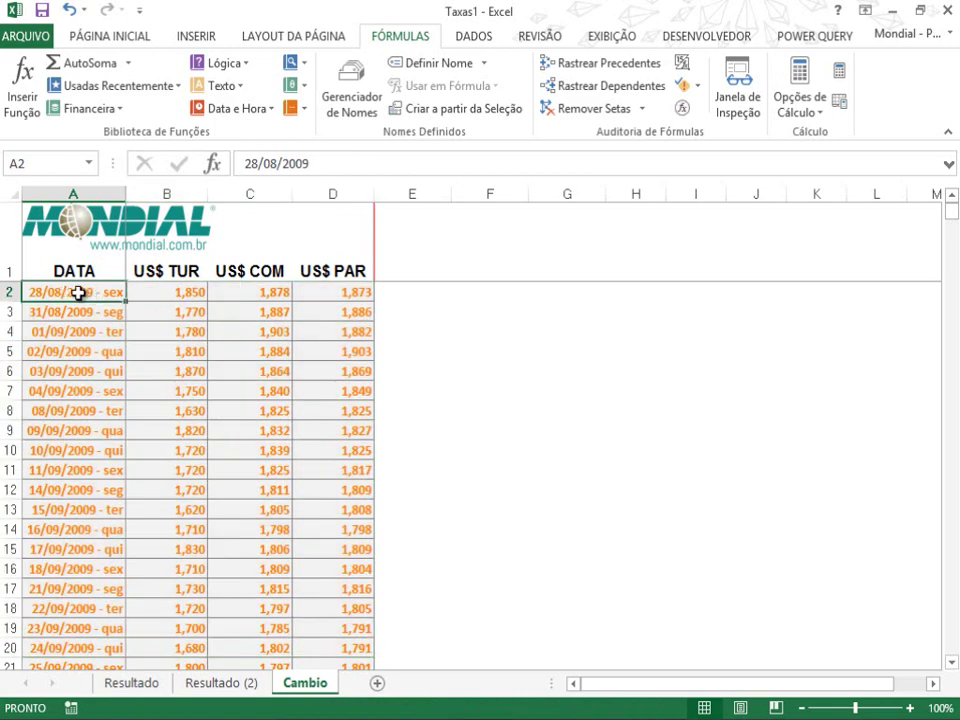
click(65, 312)
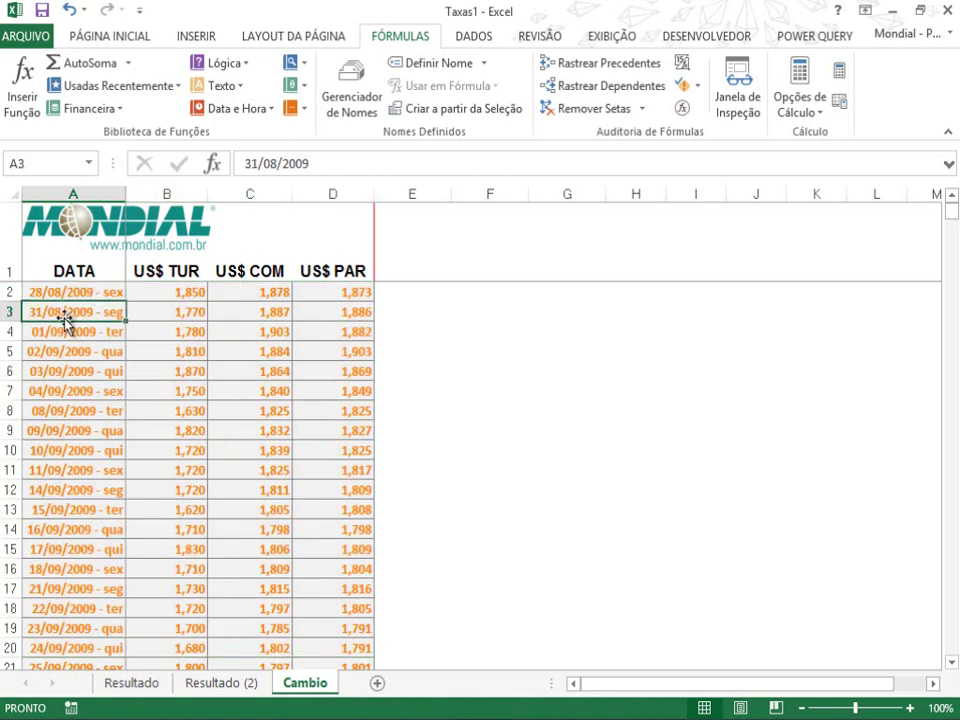
click(62, 331)
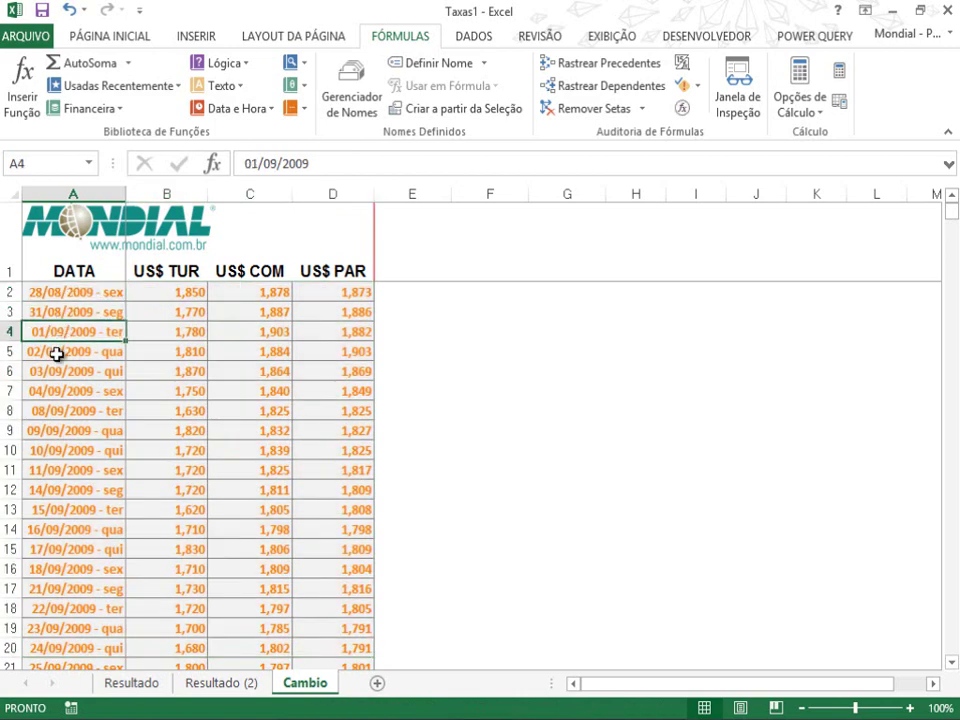
click(56, 352)
click(56, 371)
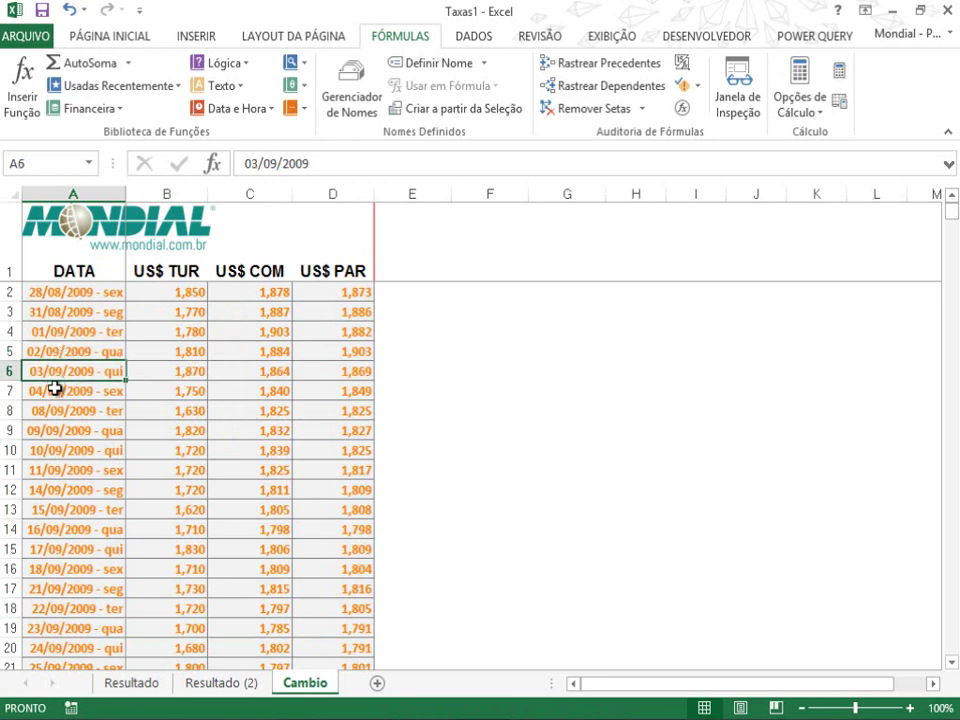
click(56, 391)
click(52, 413)
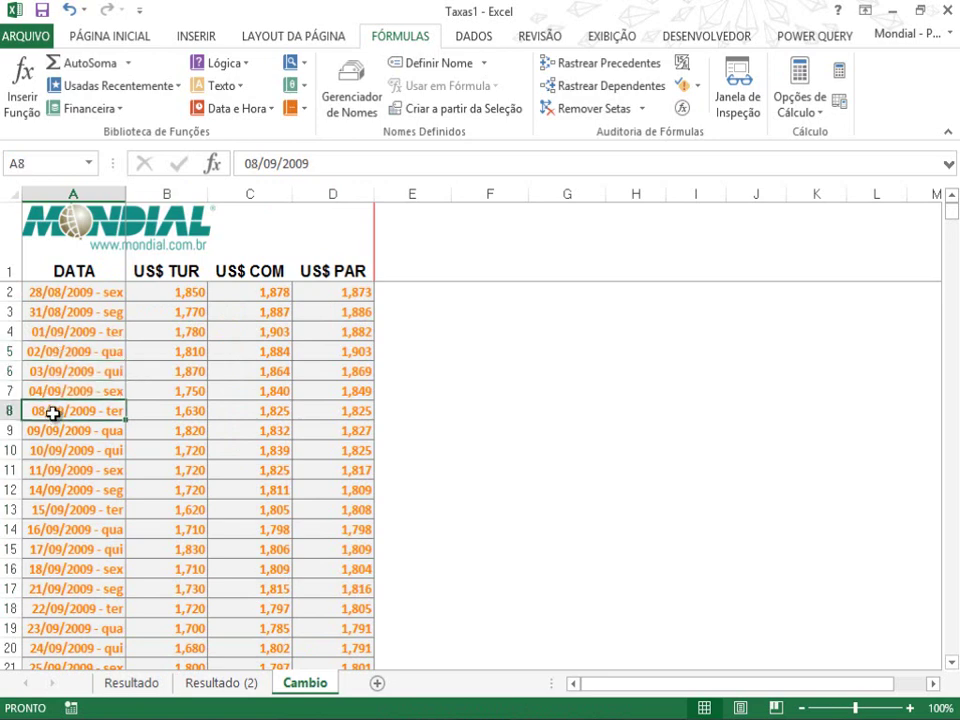
click(50, 429)
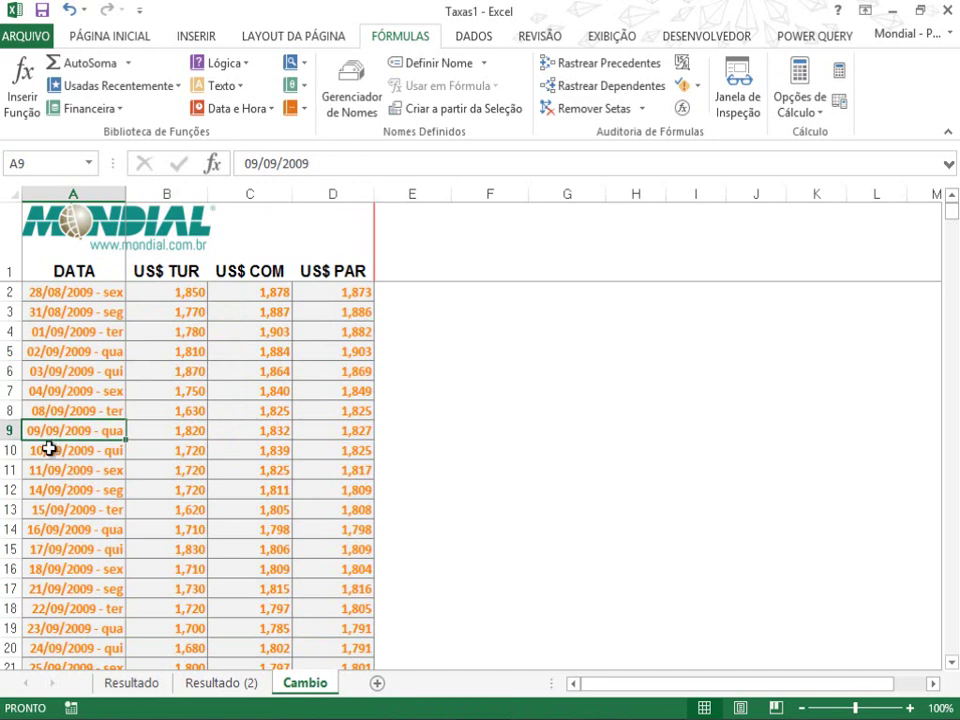
click(49, 448)
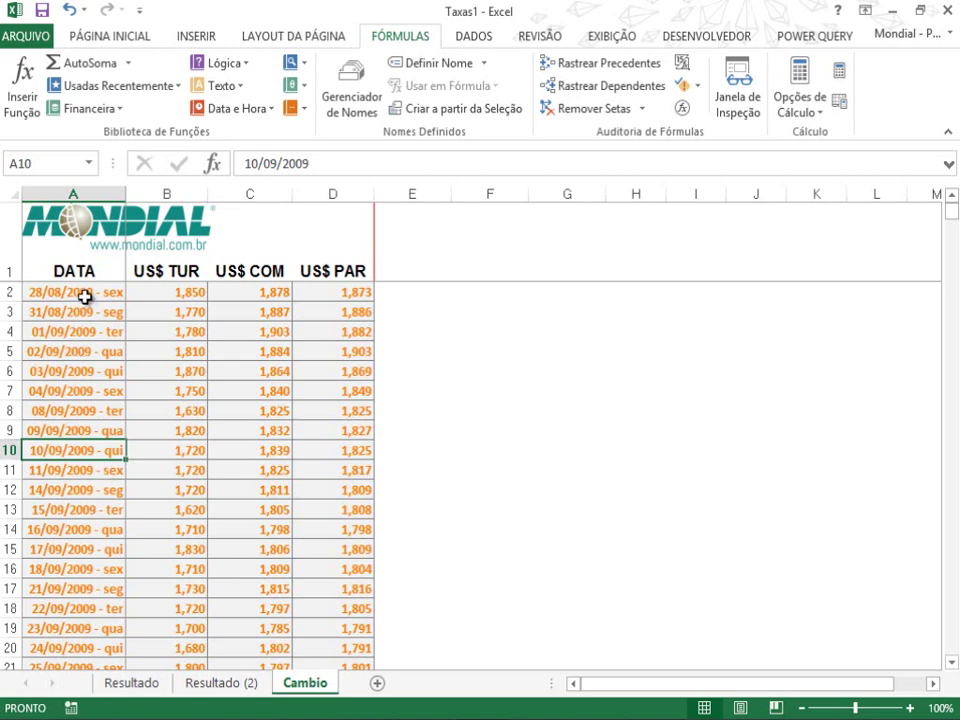
- Review the four table columns in order and locate the US$ COM rate for 10/09/2009
drag(81, 298, 79, 523)
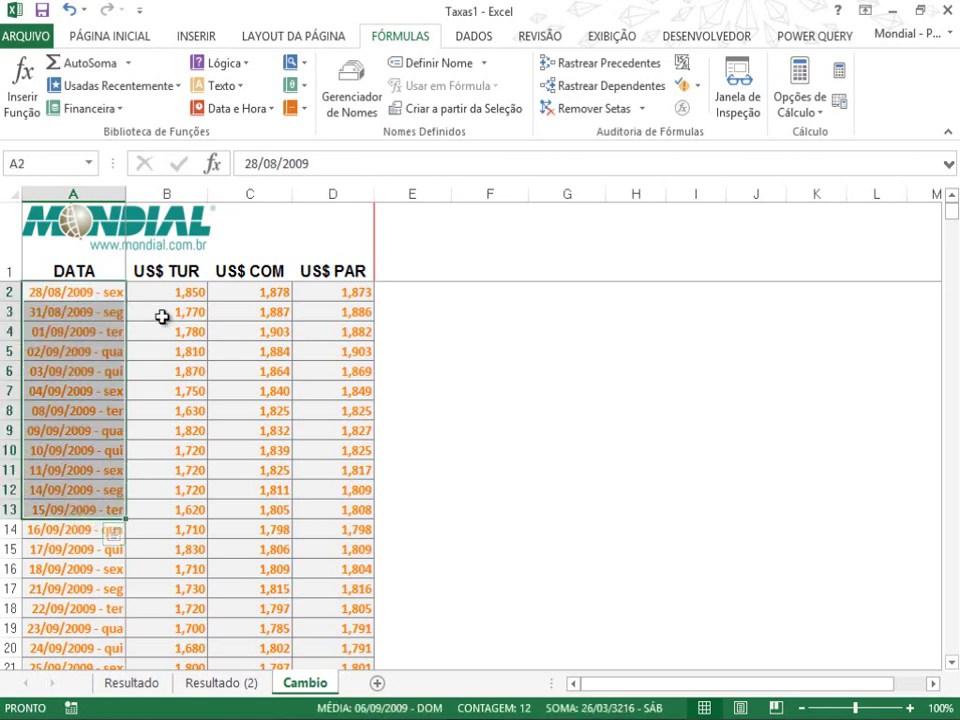
drag(167, 294, 169, 527)
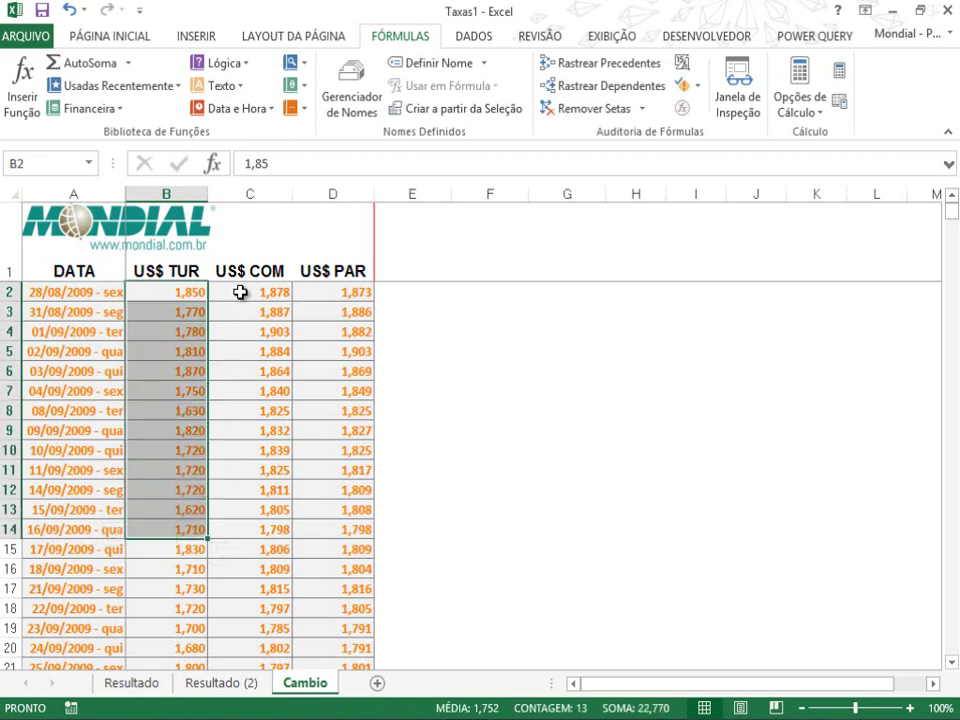
drag(242, 294, 226, 552)
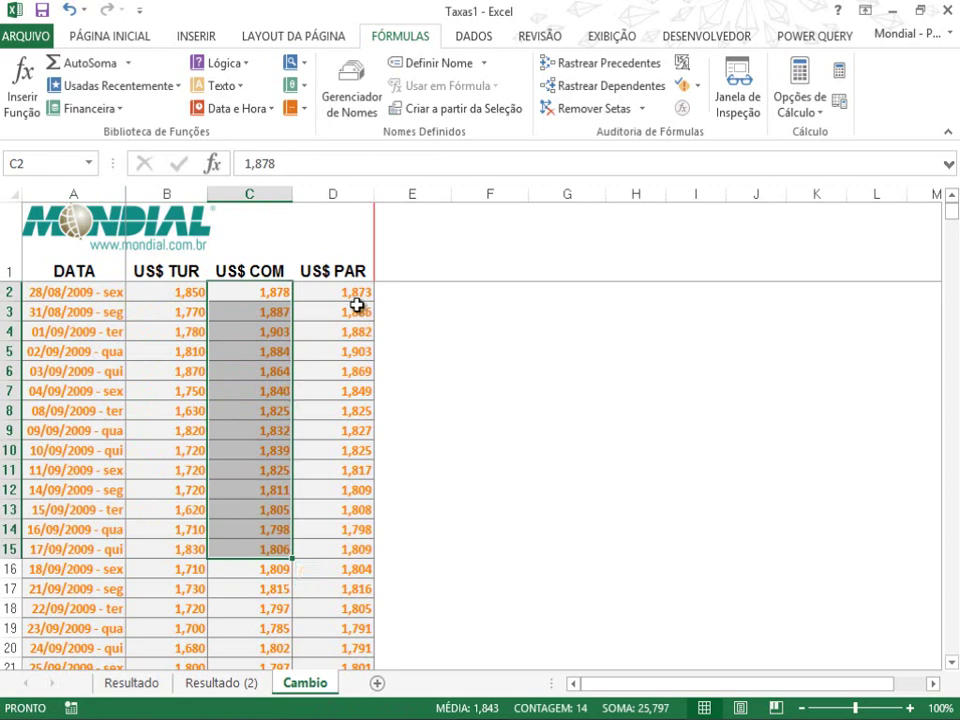
drag(349, 292, 340, 552)
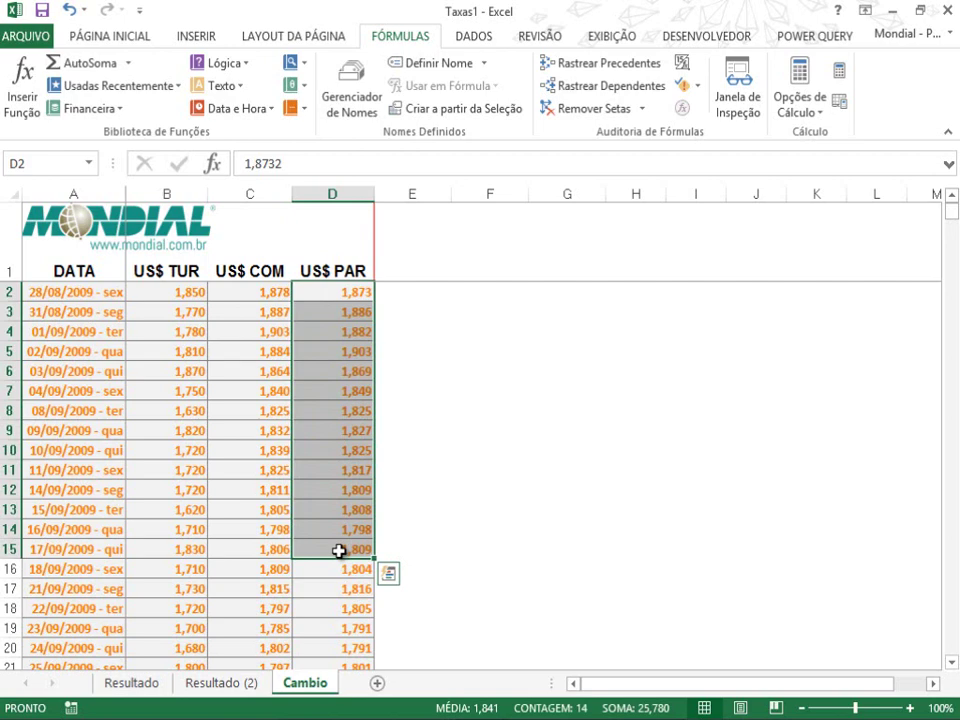
click(82, 452)
click(260, 452)
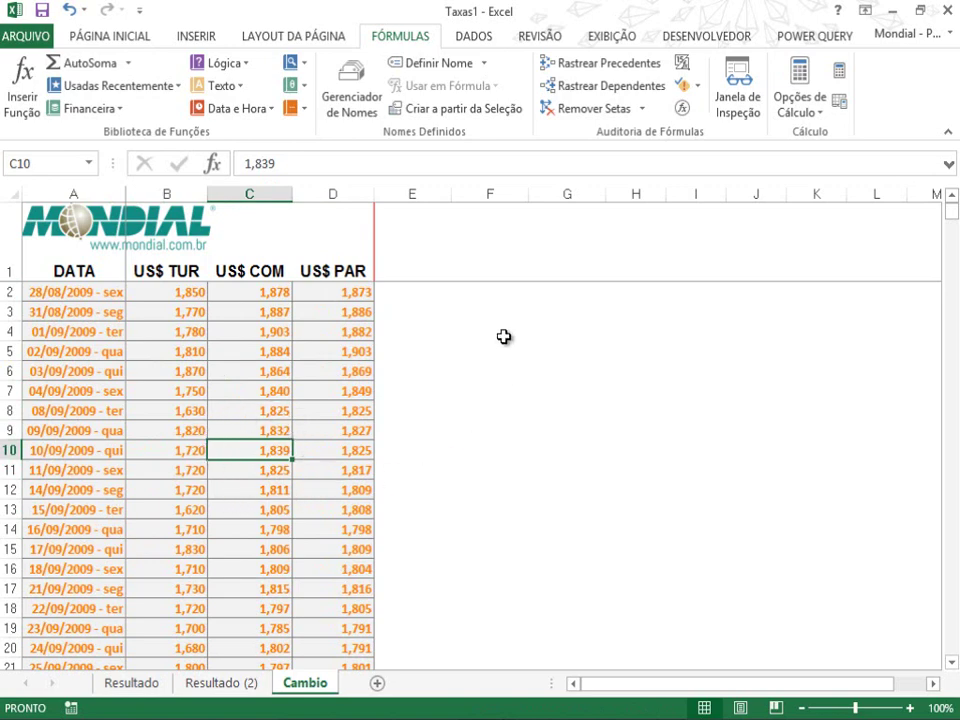
- Start an ÍNDICE formula in cell F2 with the whole data range A2:D1286 as its matrix
click(496, 291)
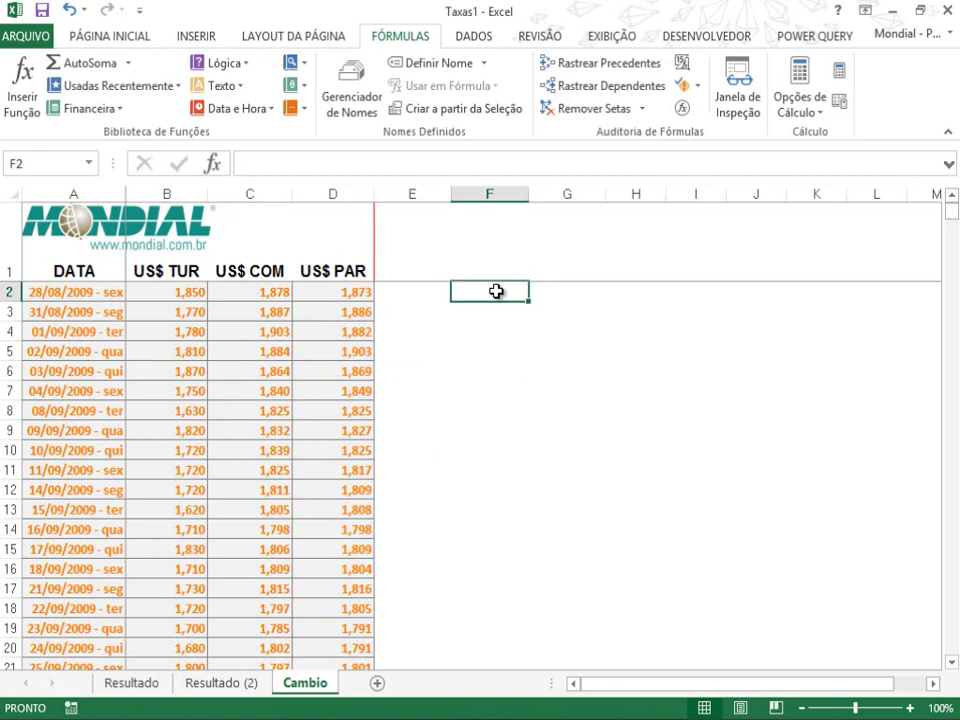
text(=)
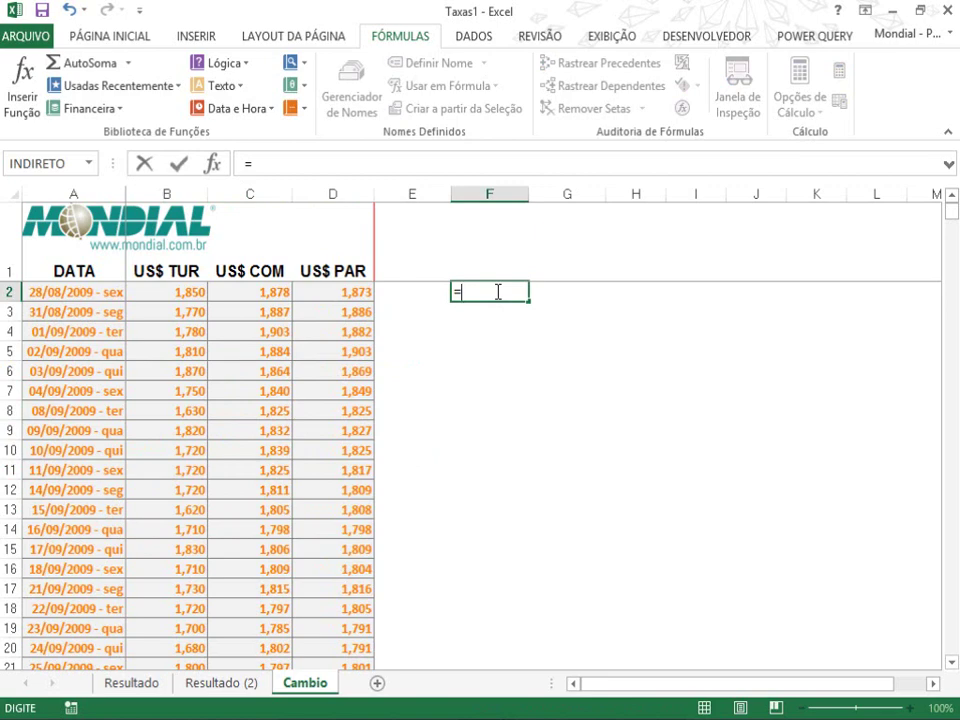
text(i)
key(BackSpace)
text(ín)
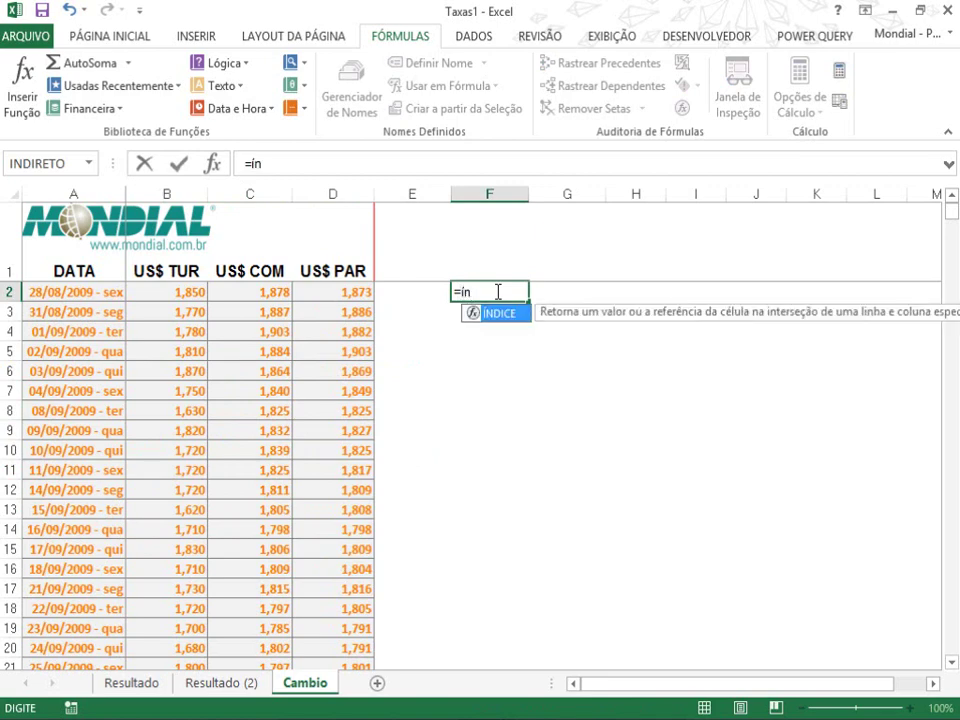
key(Tab)
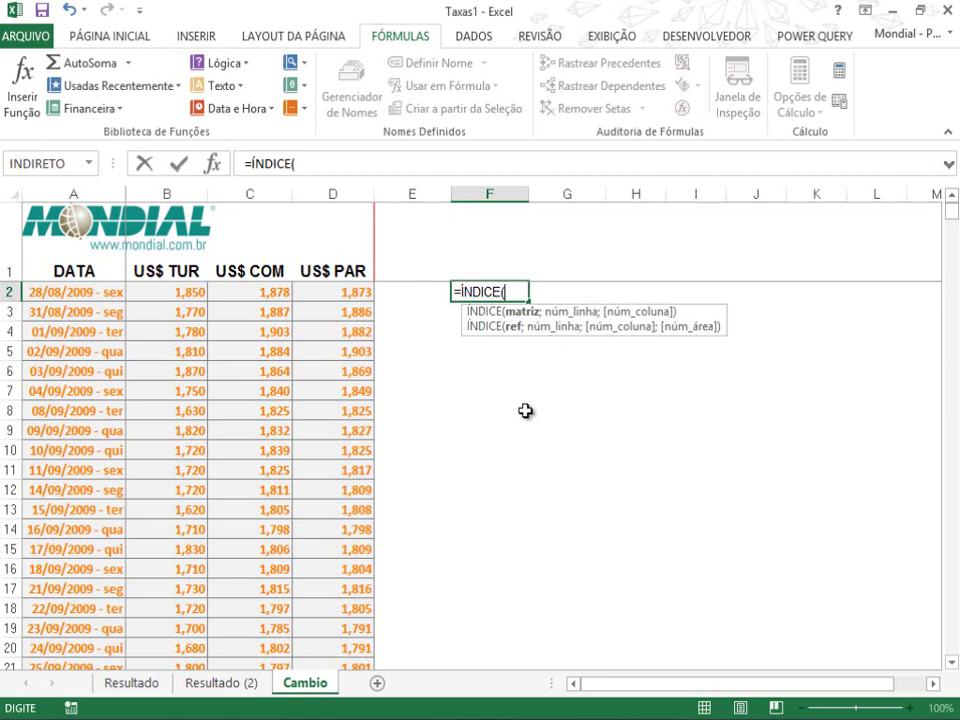
click(57, 294)
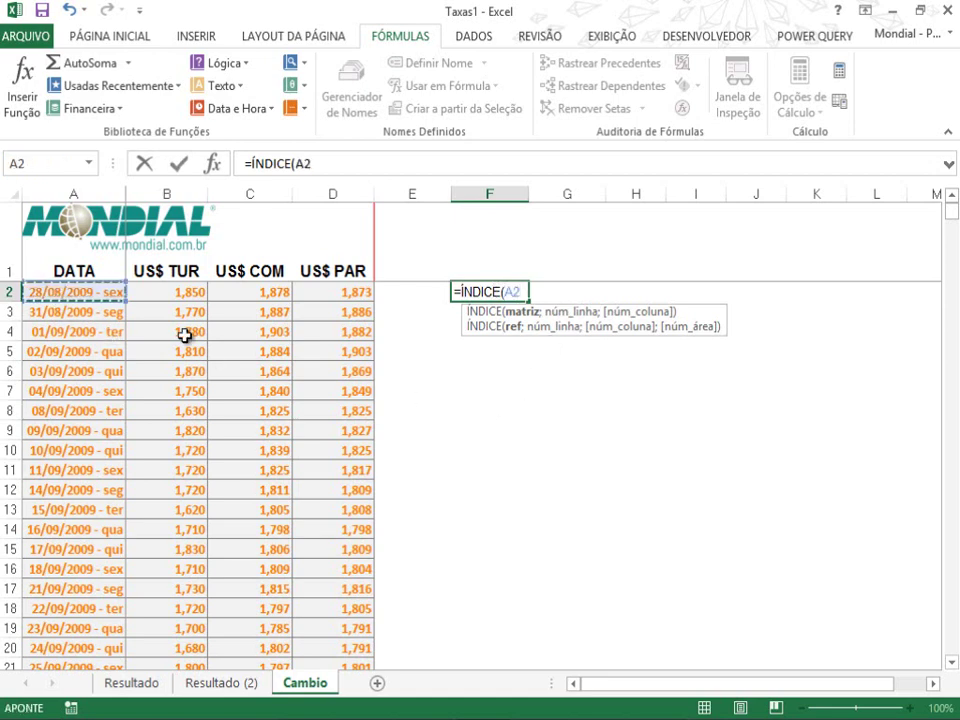
key(ctrl+shift+Right)
key(ctrl+shift+Down)
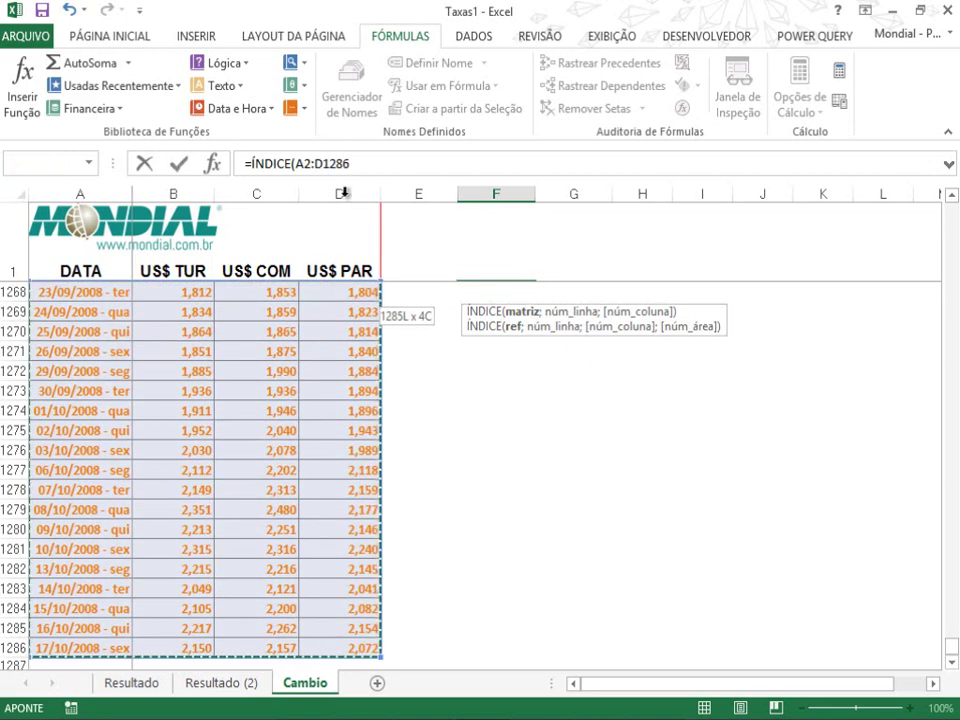
click(357, 164)
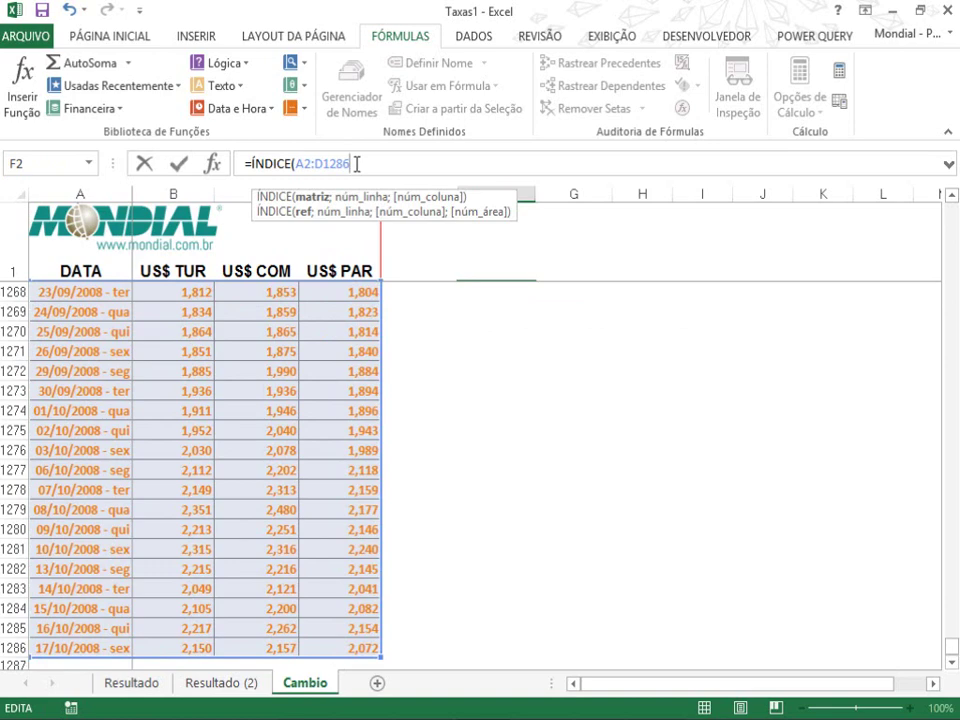
text(;)
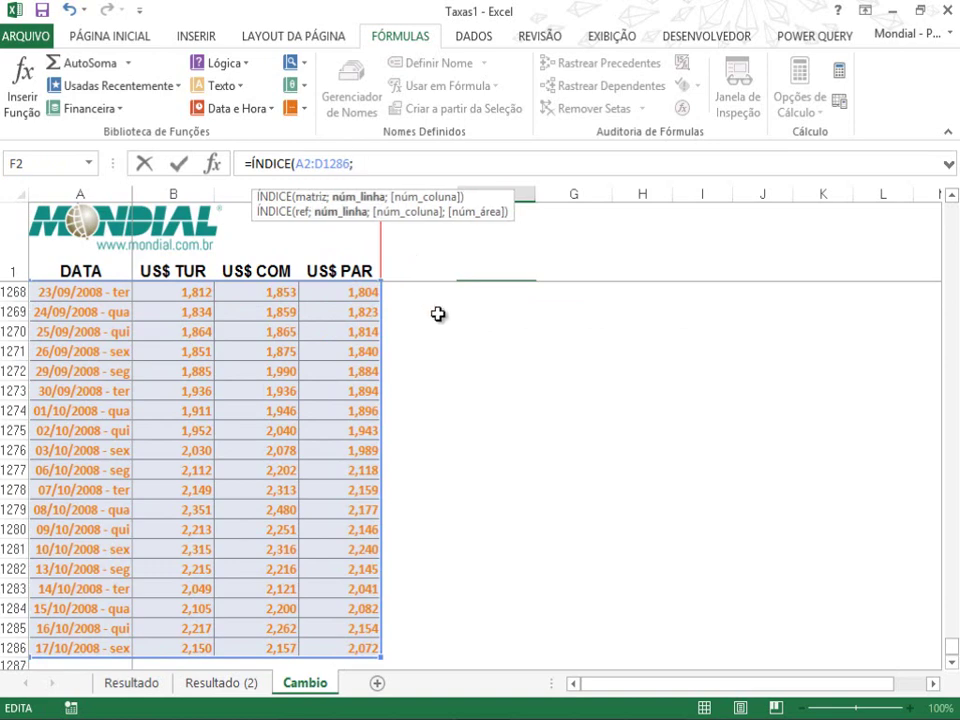
- Complete the F2 formula with row number 9 and column number 3, and clear the cell
text(9;)
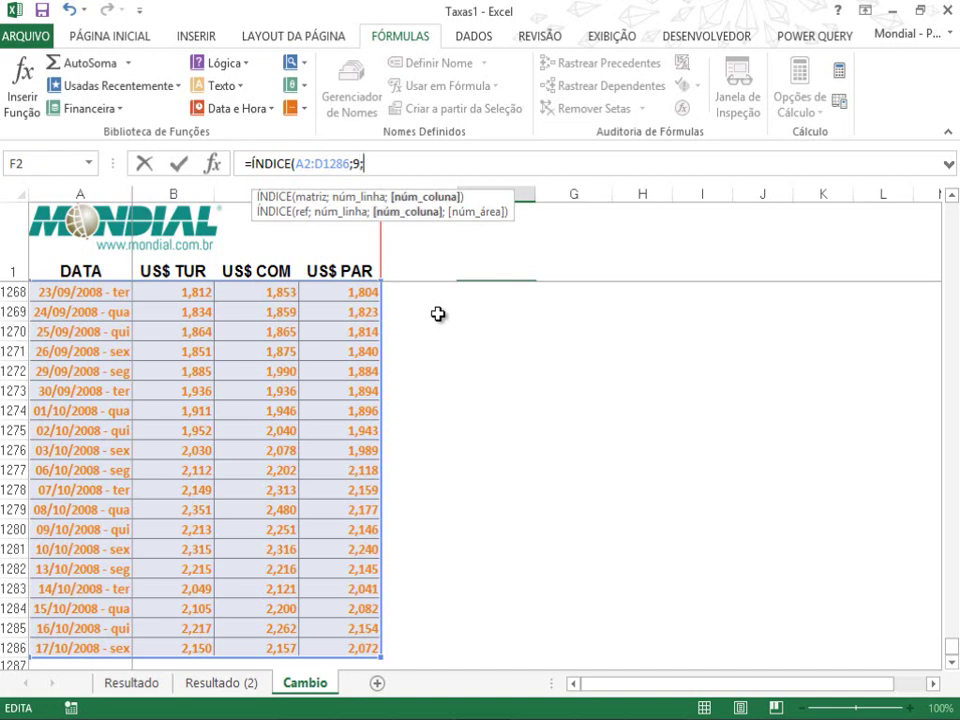
text(3))
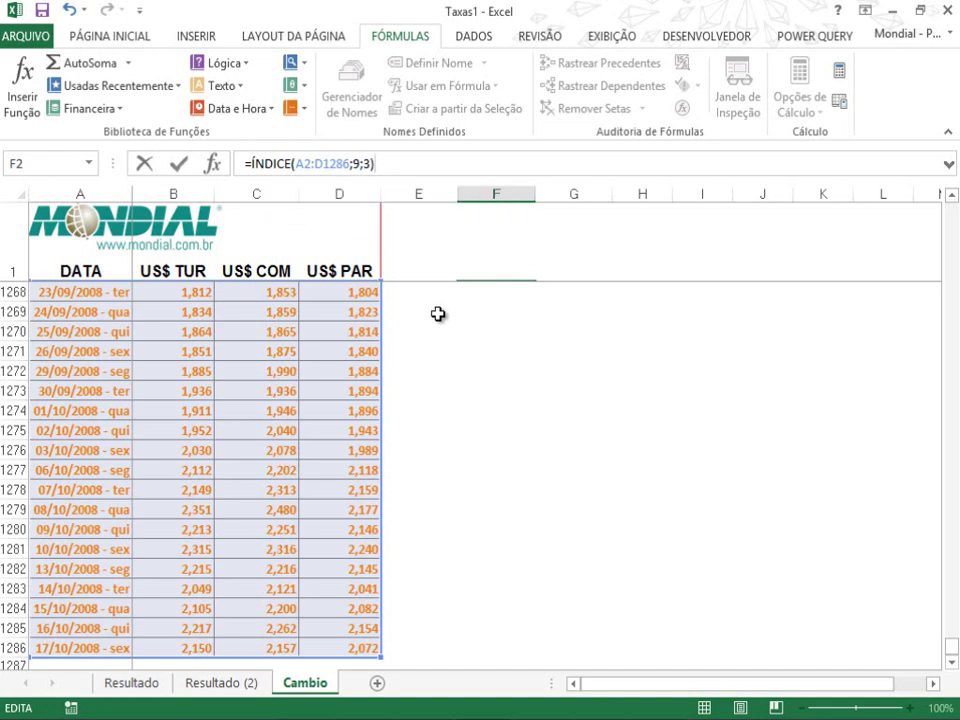
key(ctrl+Return)
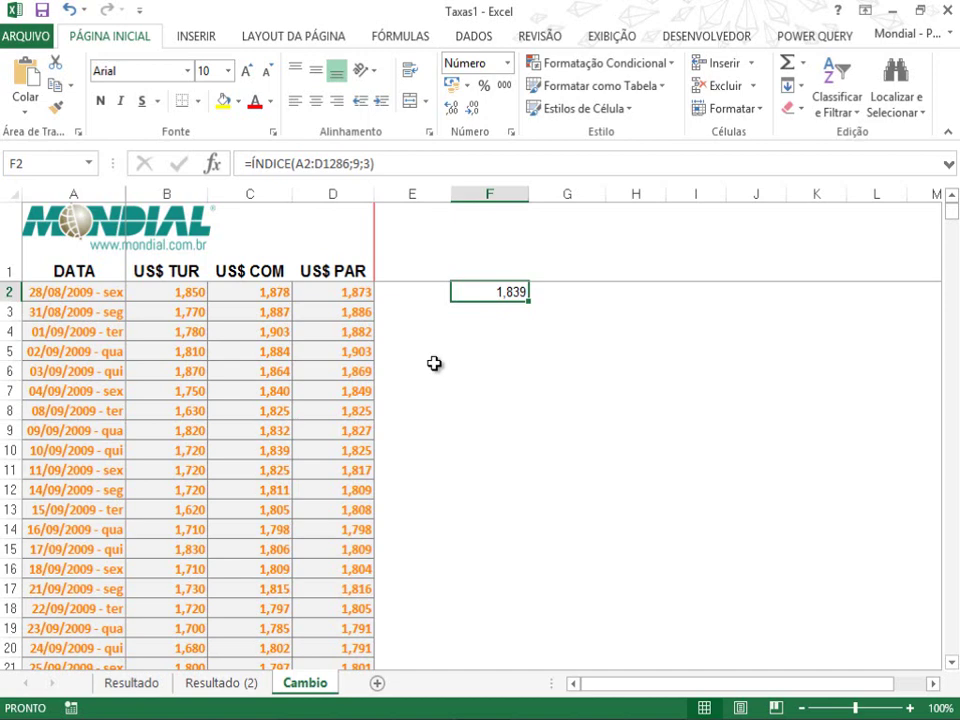
key(Delete)
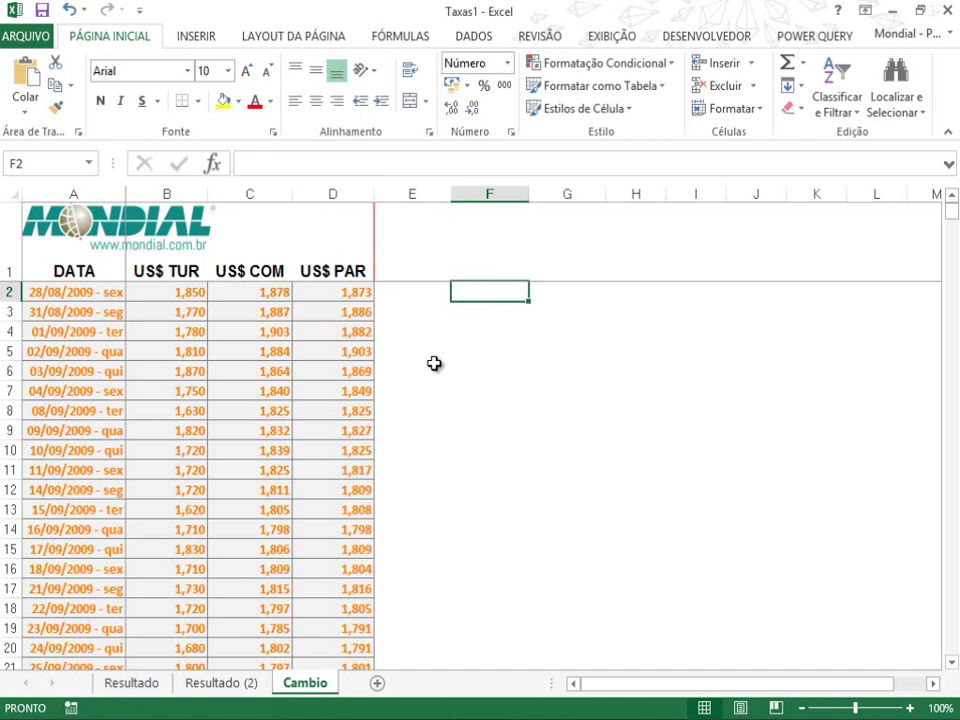
- Enter the lookup date 10/09/2009 in cell G2
key(Right)
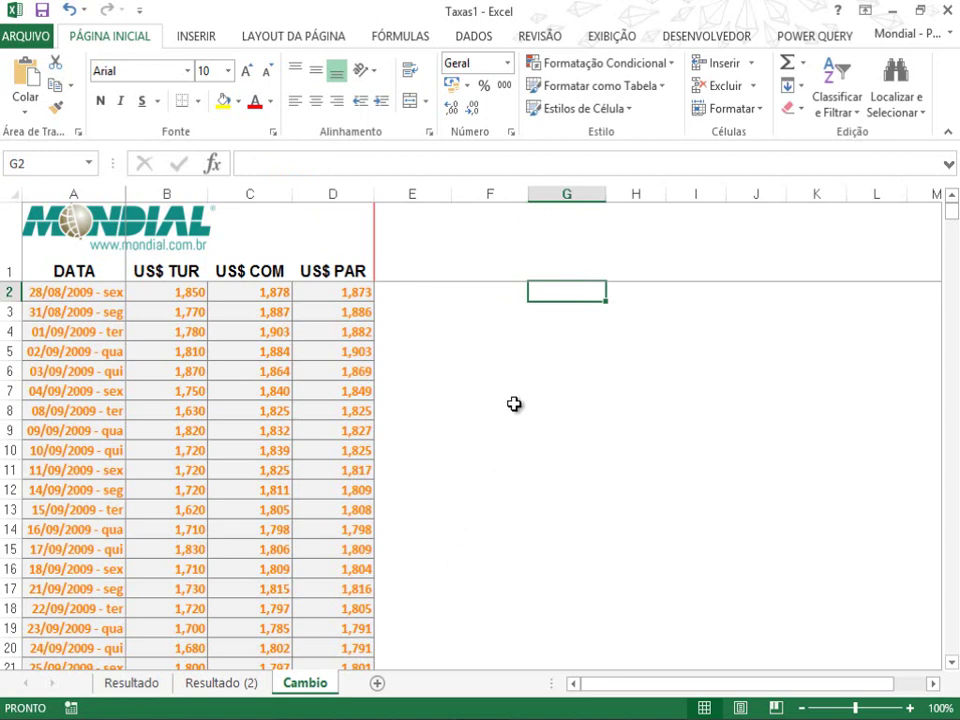
text(10)
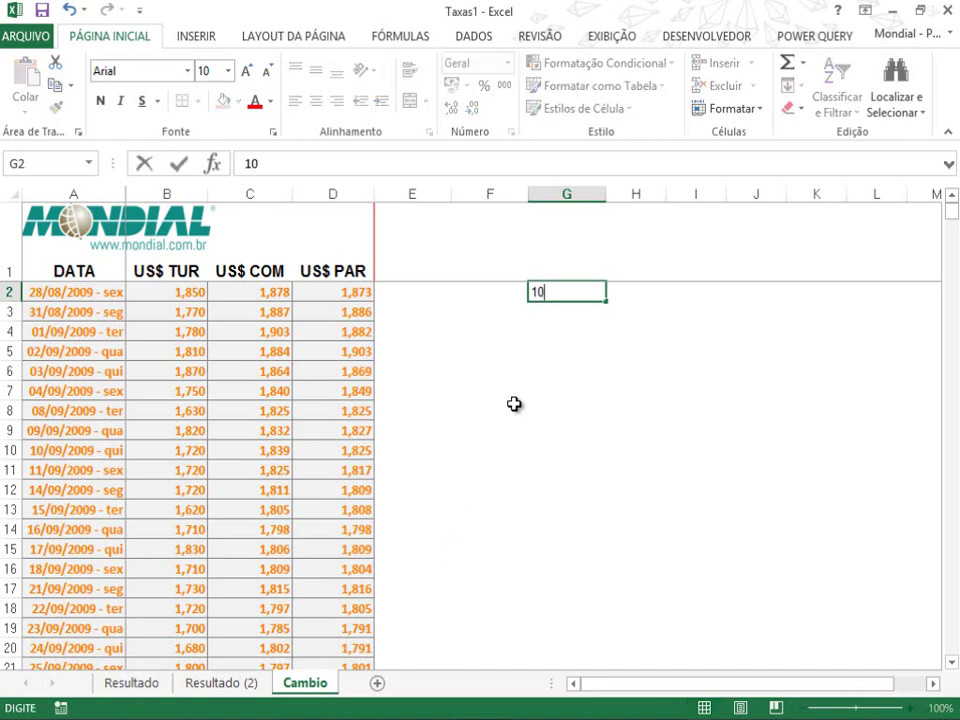
text(/09/2009)
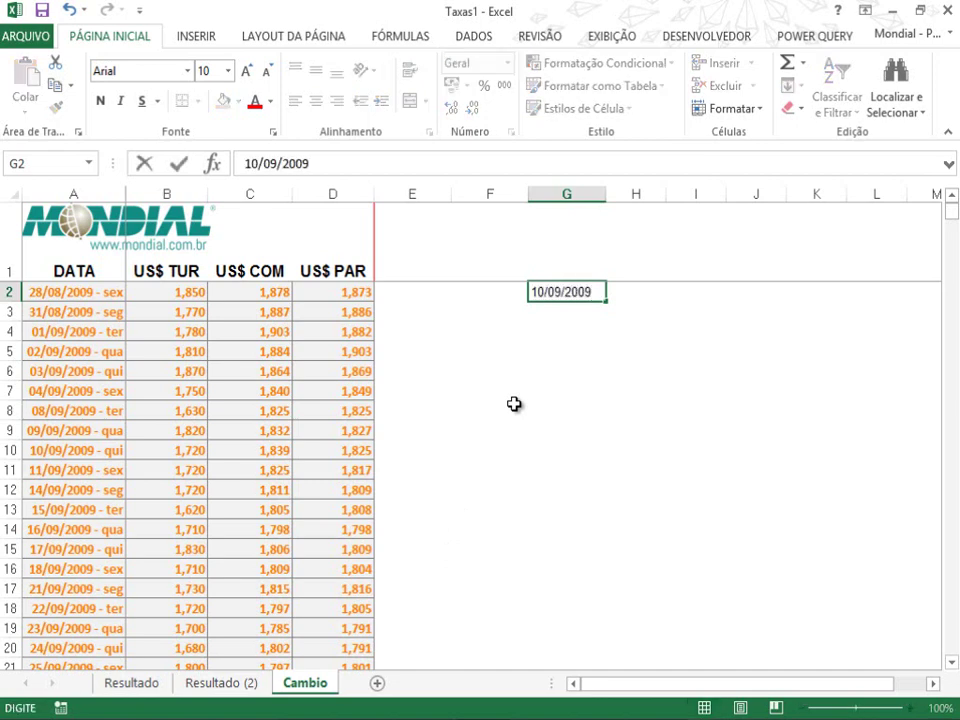
key(Return)
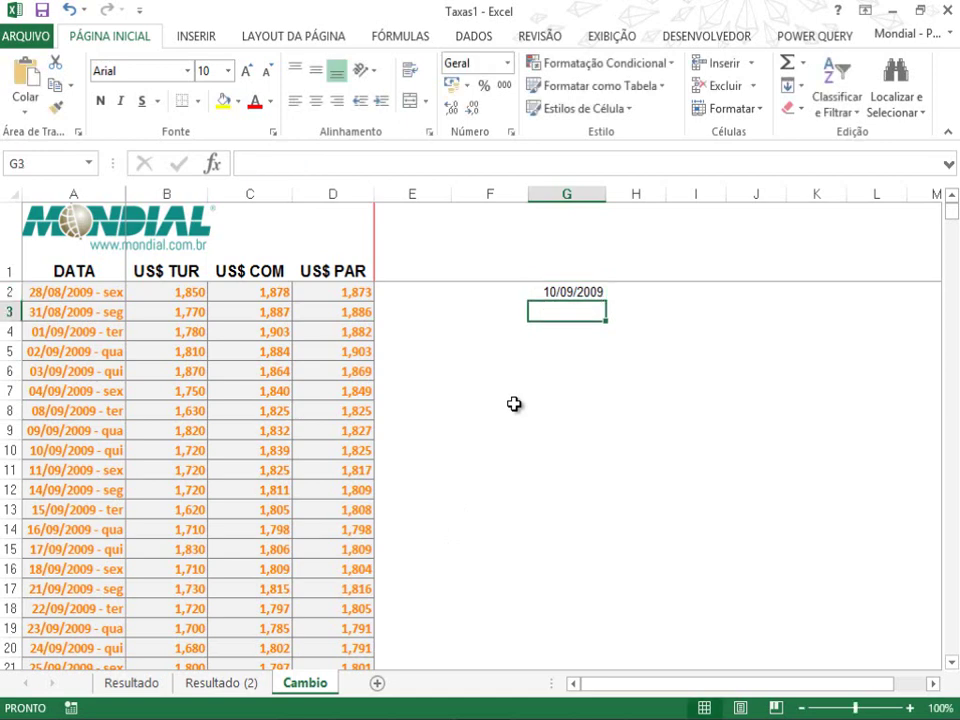
- Enter a CORRESP formula in cell G3 finding the G2 date's position in A2:A1286, with exact match 0
text(=)
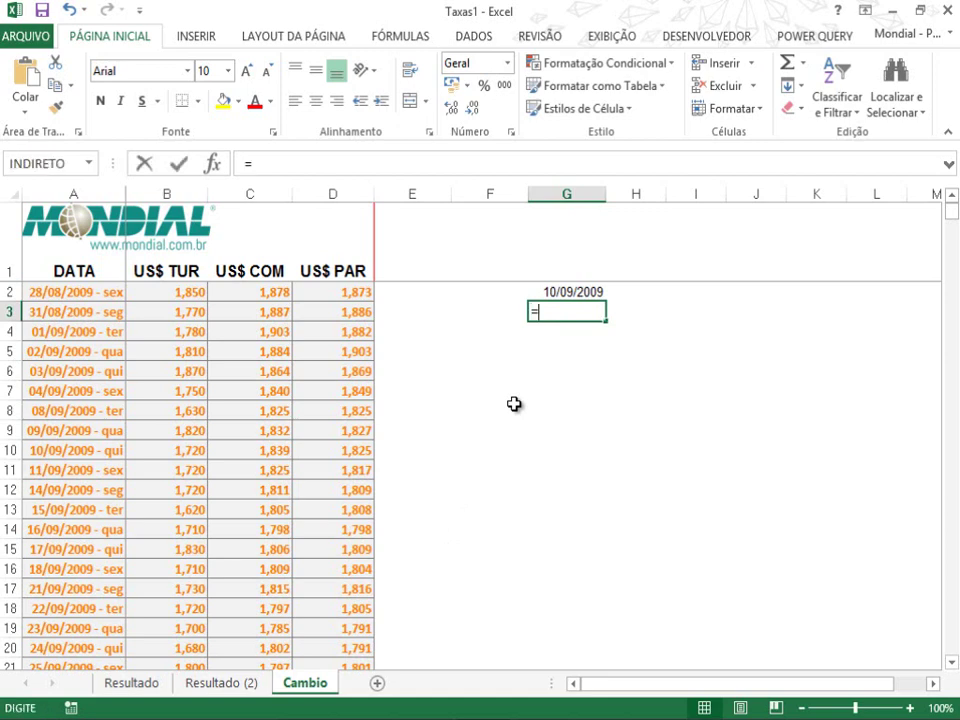
text(corresp)
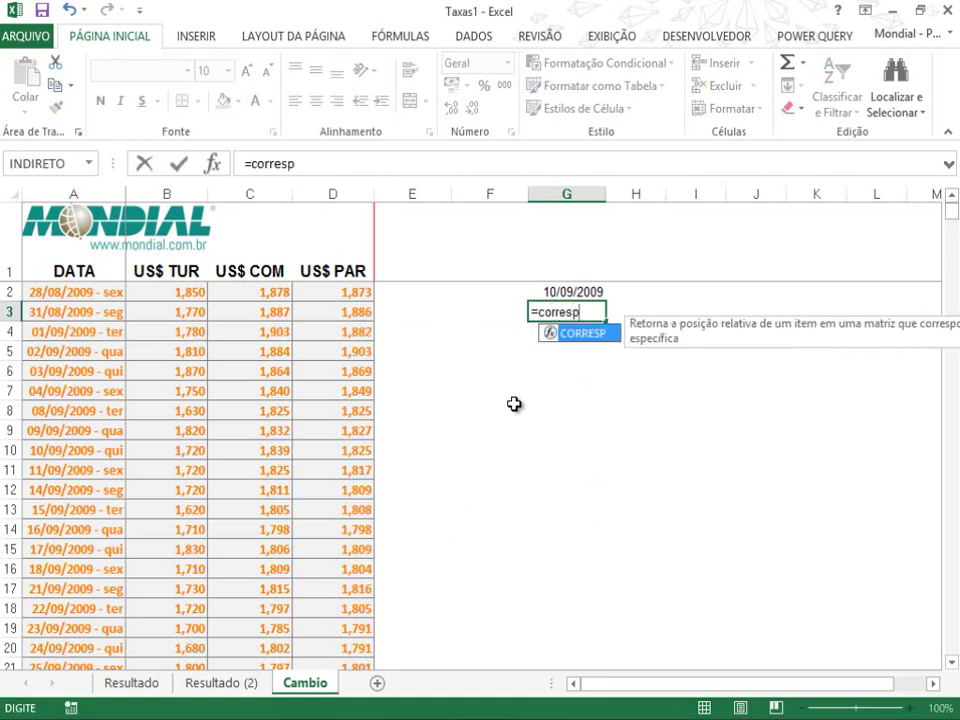
key(Tab)
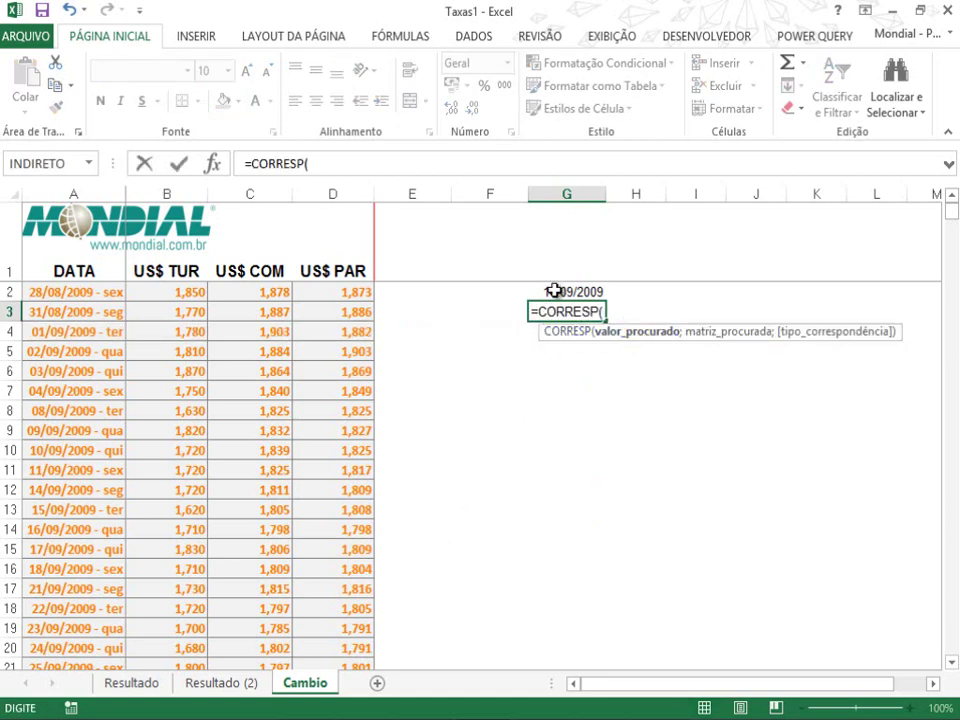
click(553, 290)
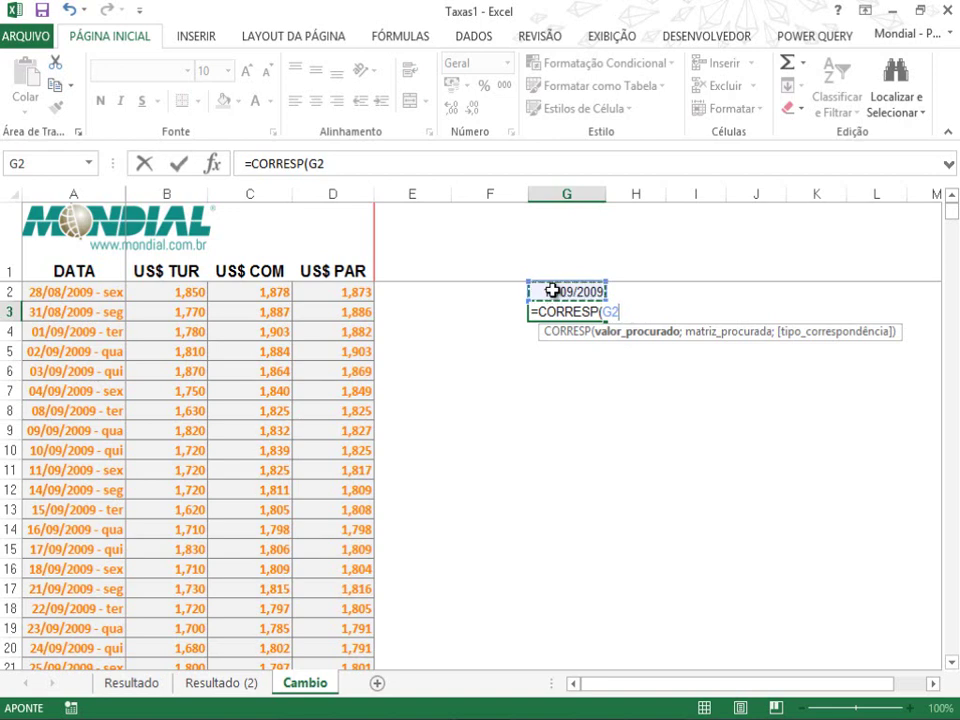
text(;)
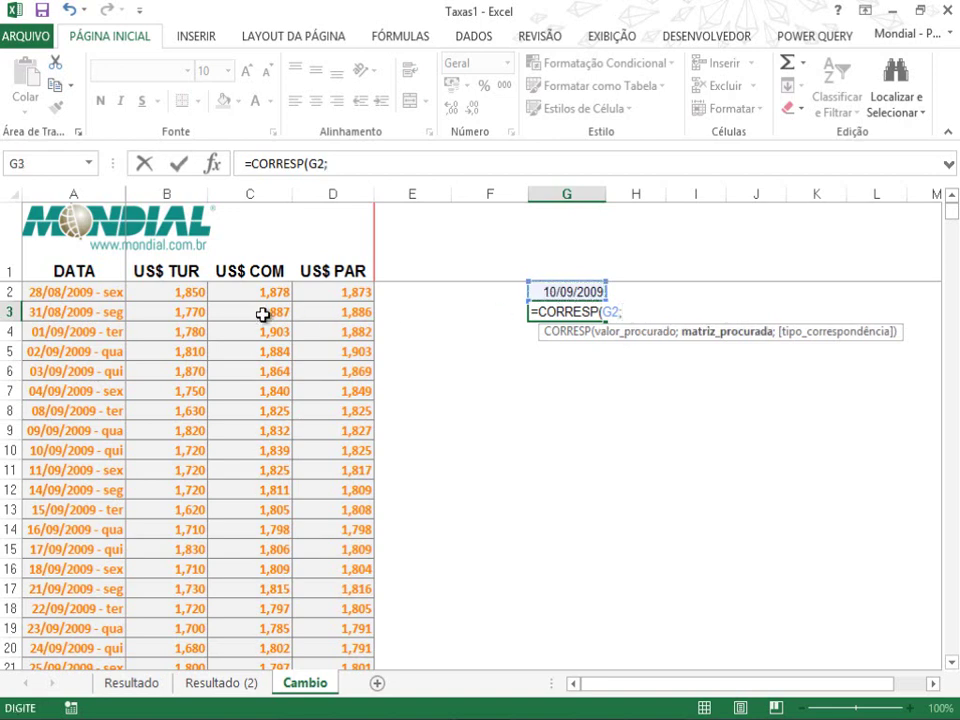
click(99, 295)
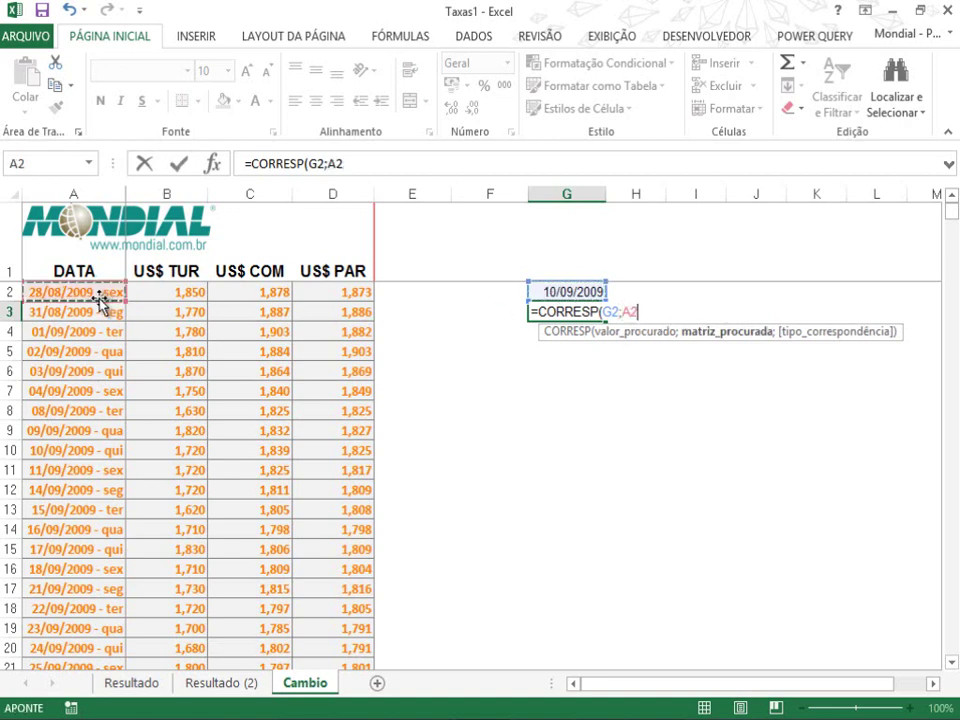
key(ctrl+shift+Down)
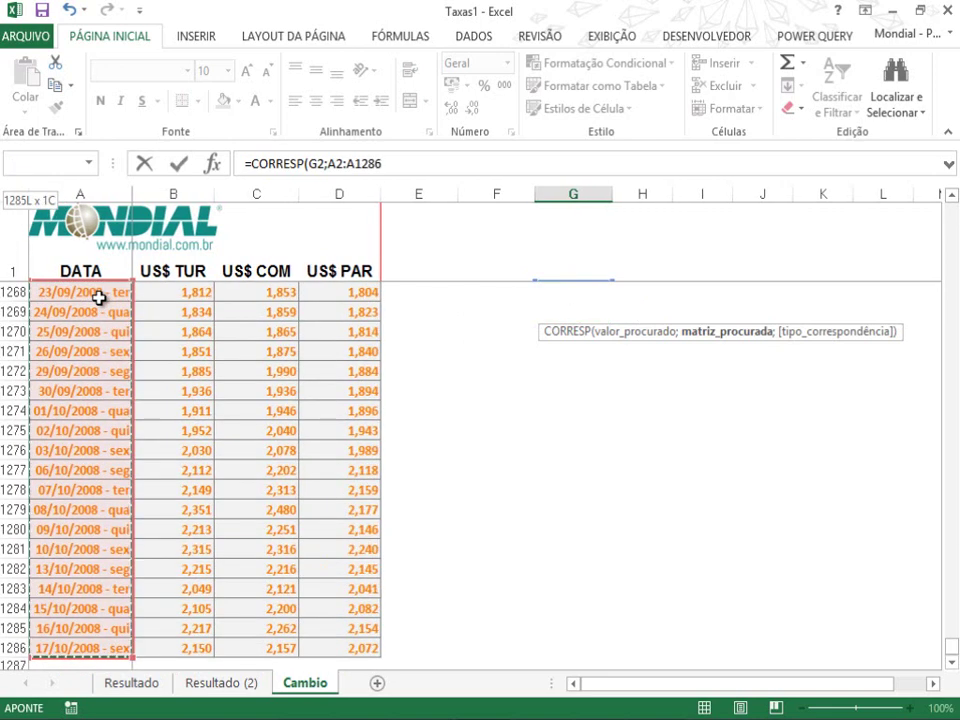
text(;)
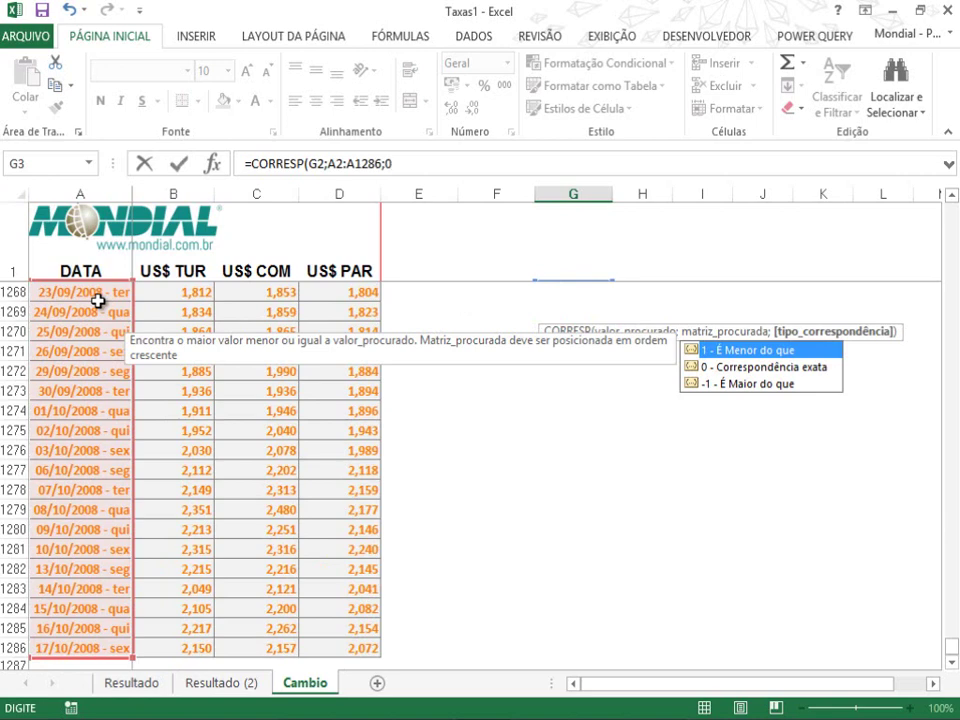
text(0))
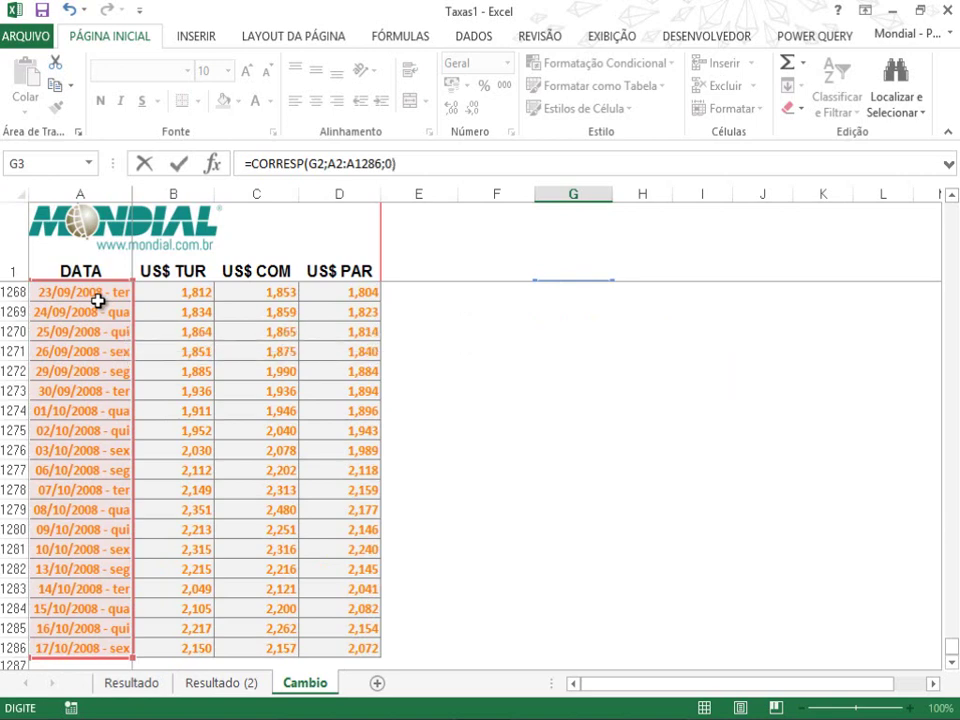
key(Return)
key(ctrl+Home)
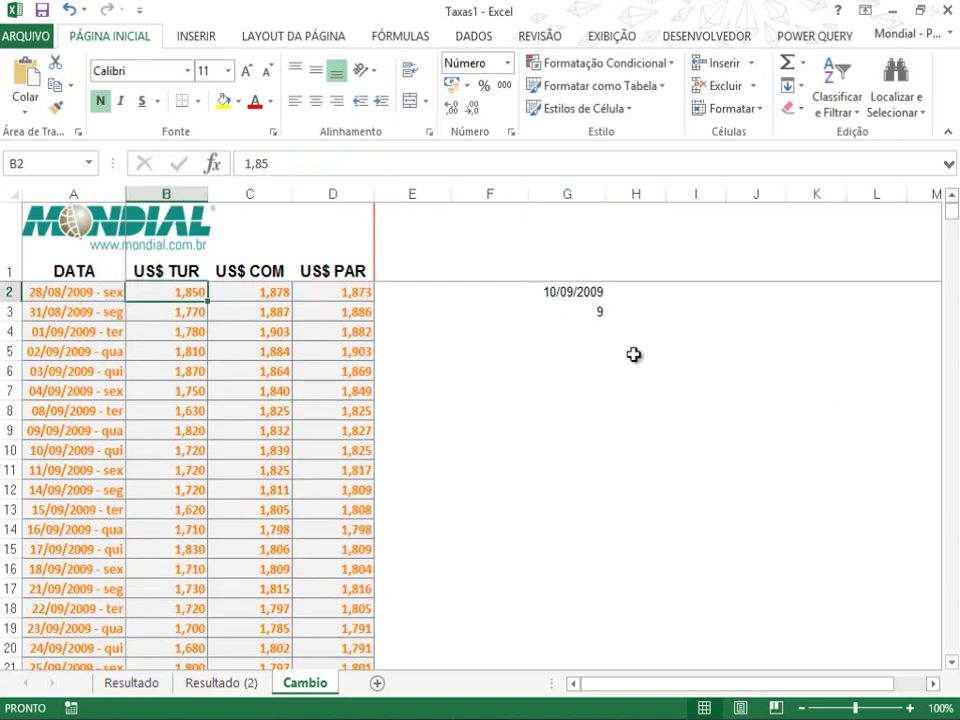
click(600, 316)
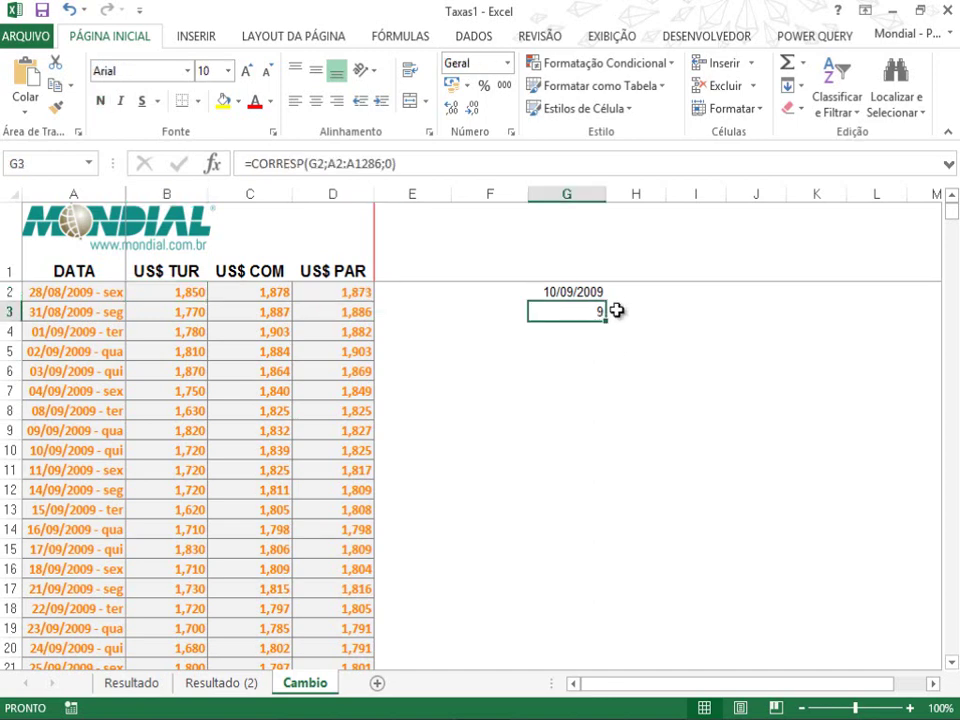
- Enter the rate type US$ COM in cell H2, beside the lookup date
click(625, 291)
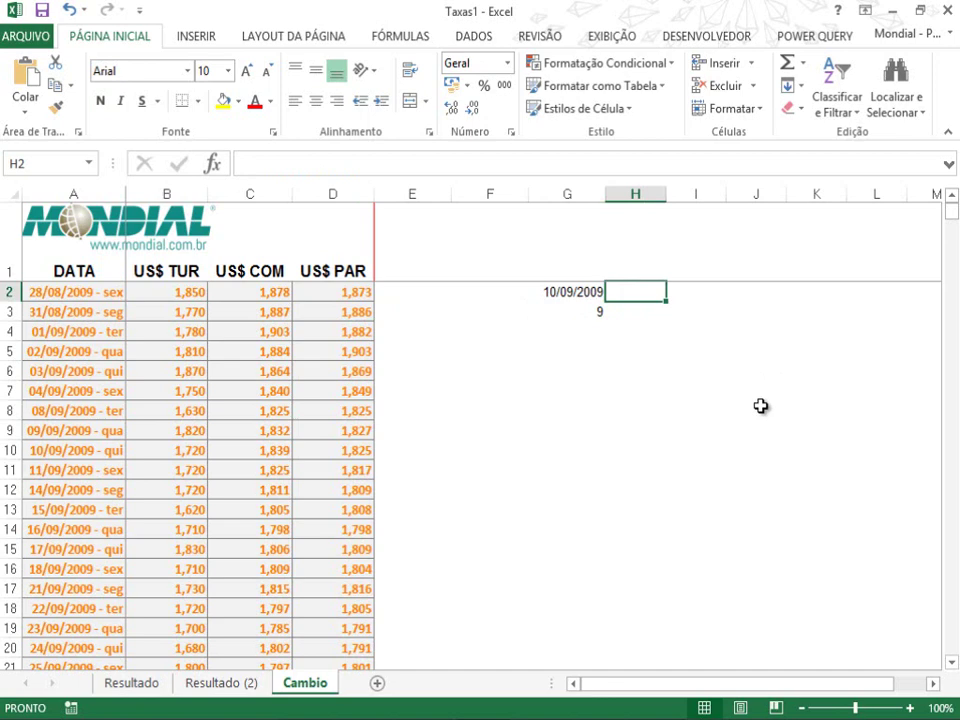
text(US)
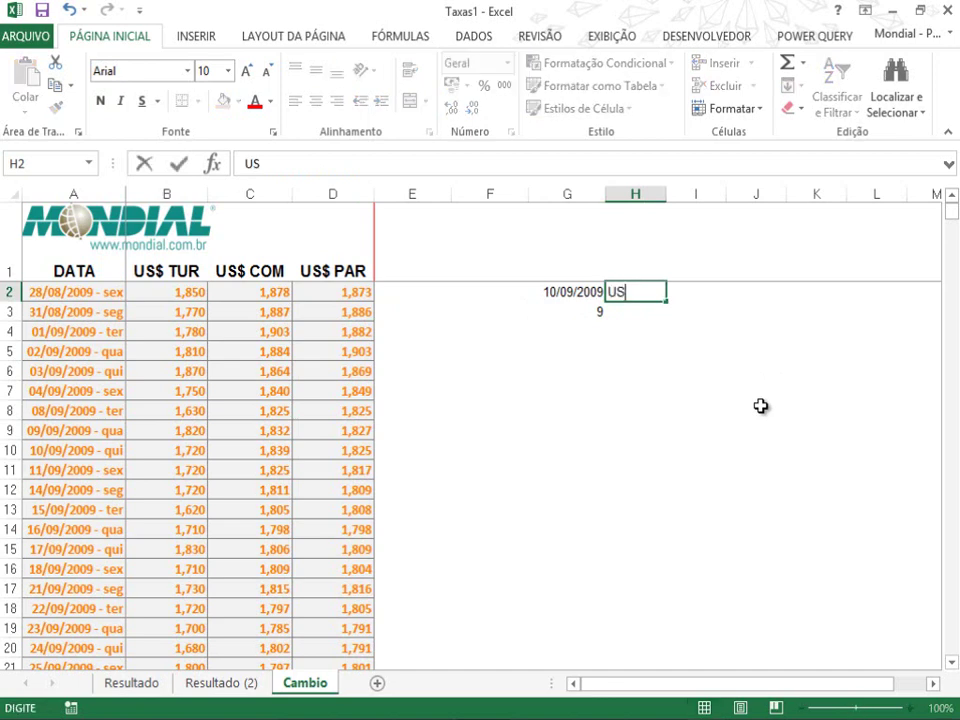
text($ COM)
key(Return)
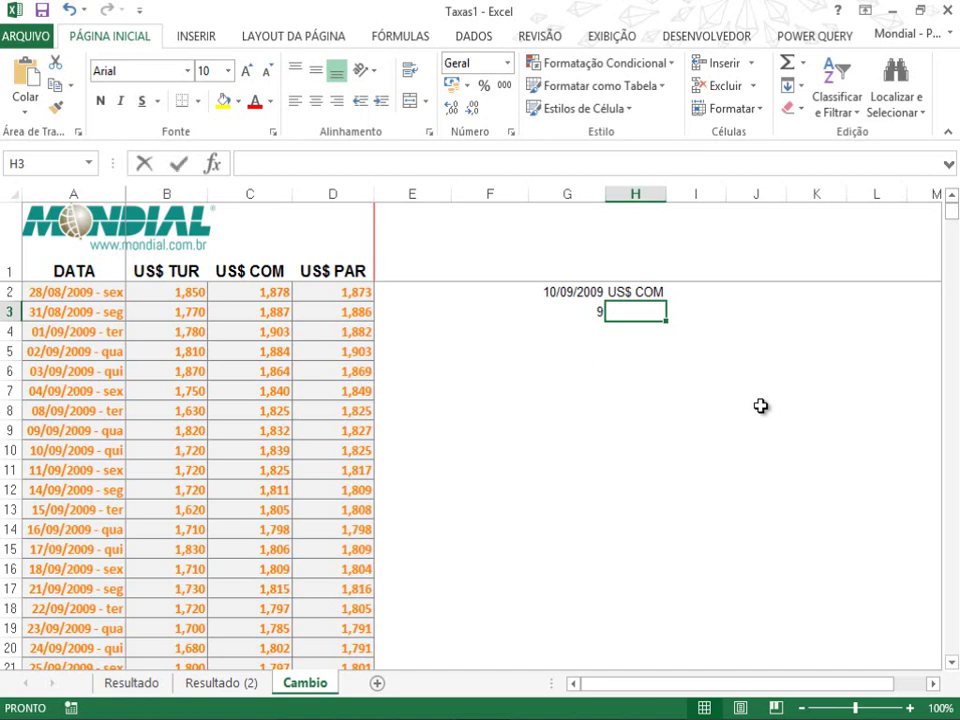
- Enter a CORRESP formula in cell H3 finding the H2 rate type's position in headers A1:D1, with exact match 0
text(=corre)
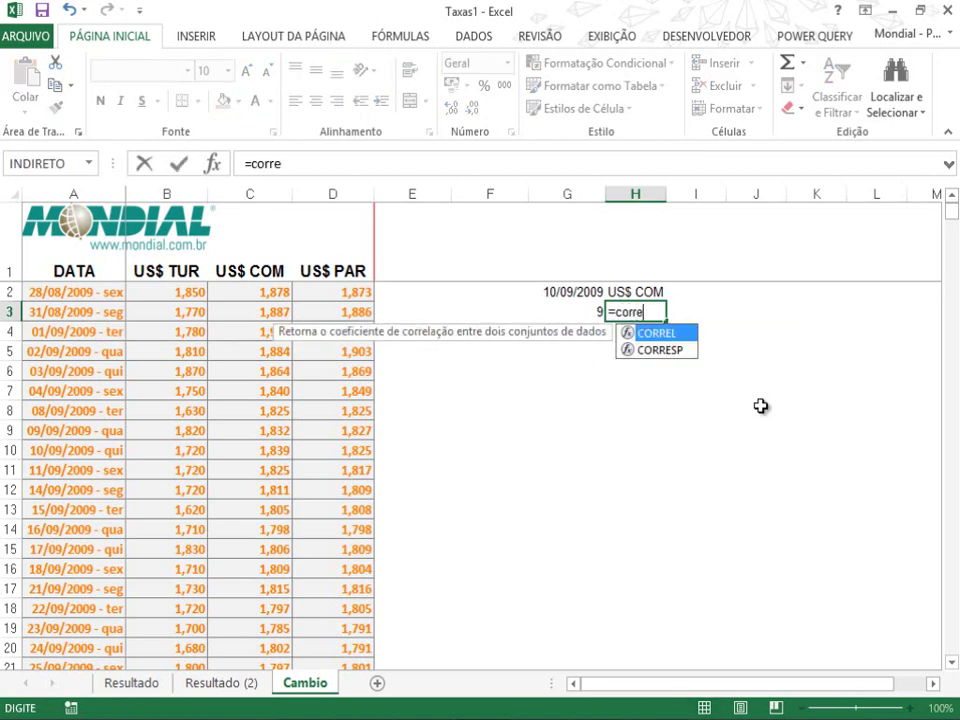
text(s)
key(Tab)
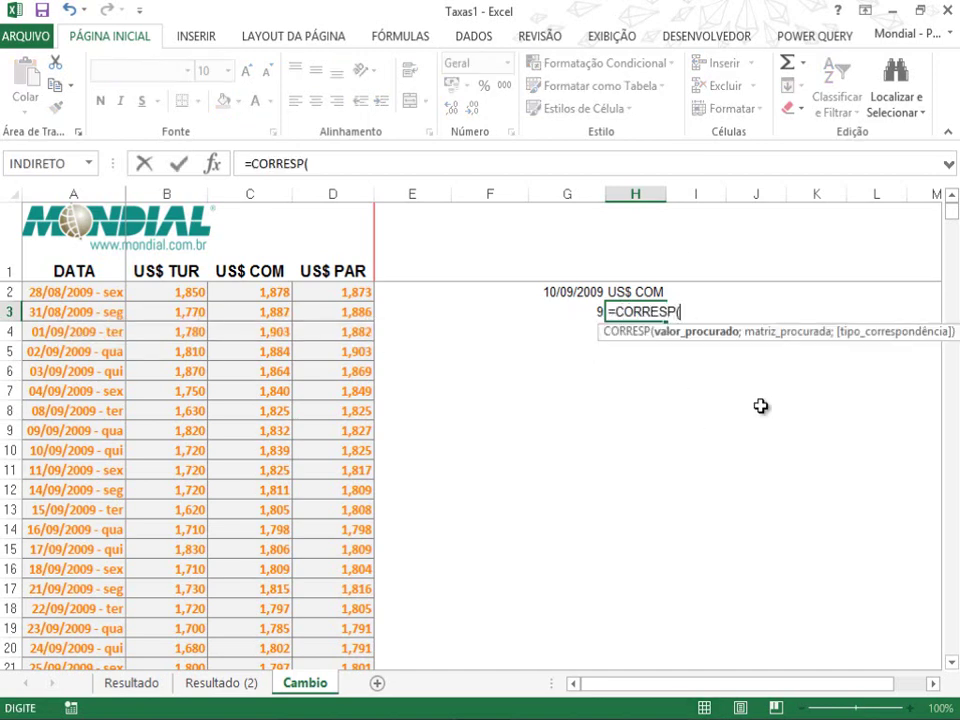
click(636, 293)
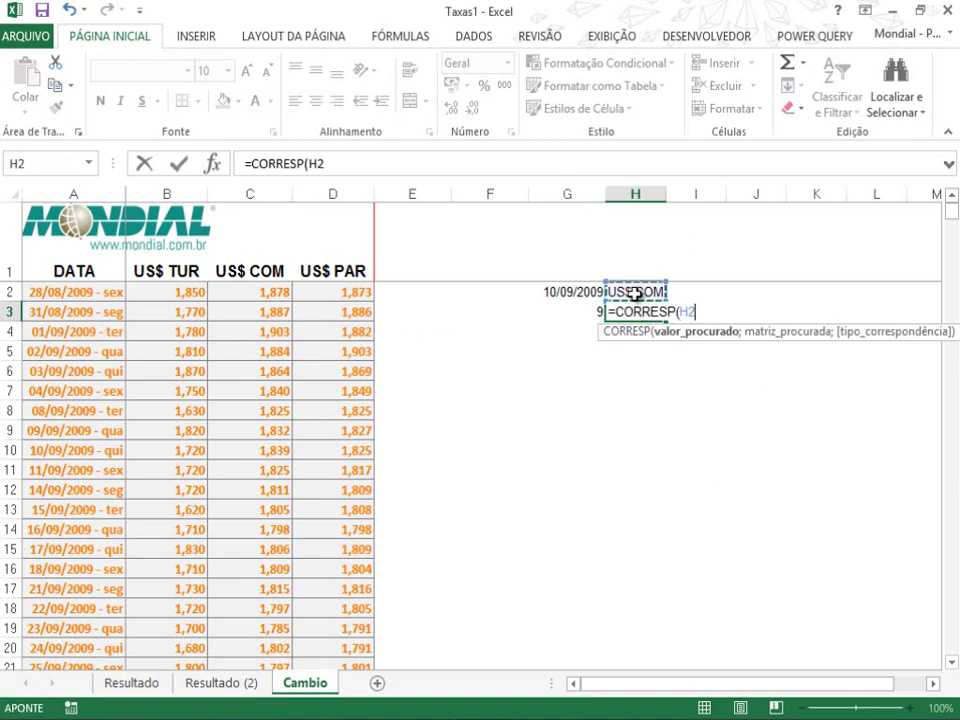
text(;)
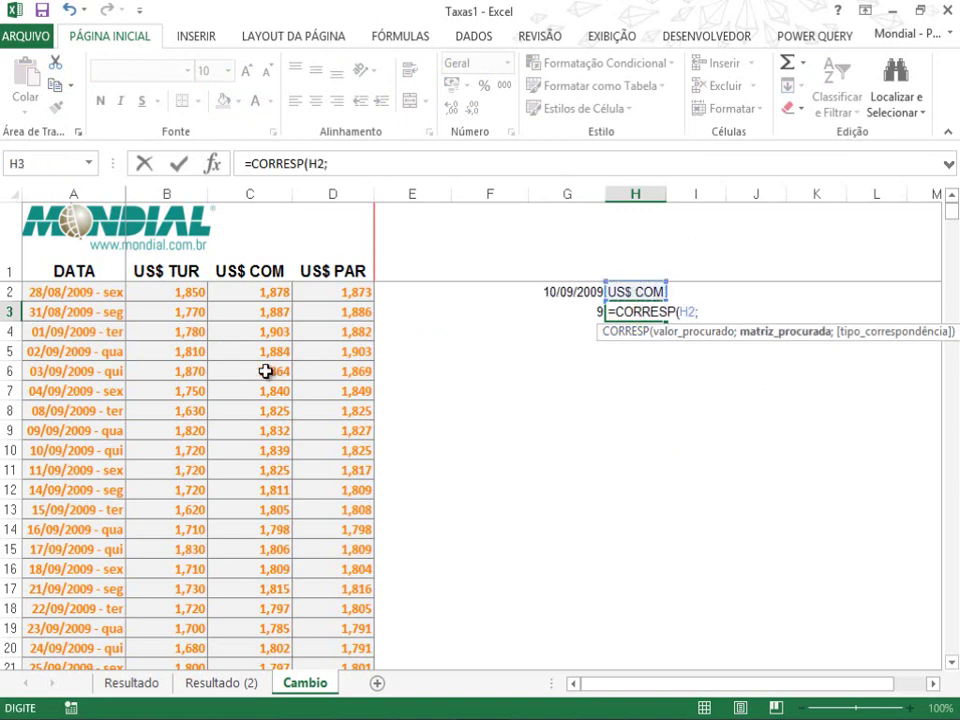
drag(96, 270, 332, 268)
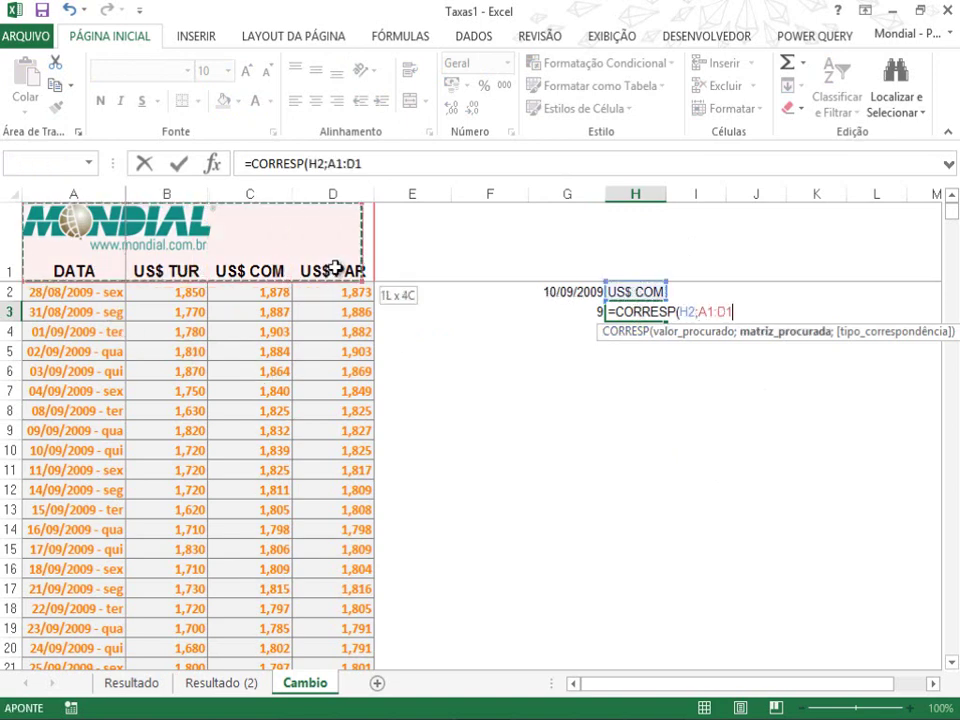
text(;)
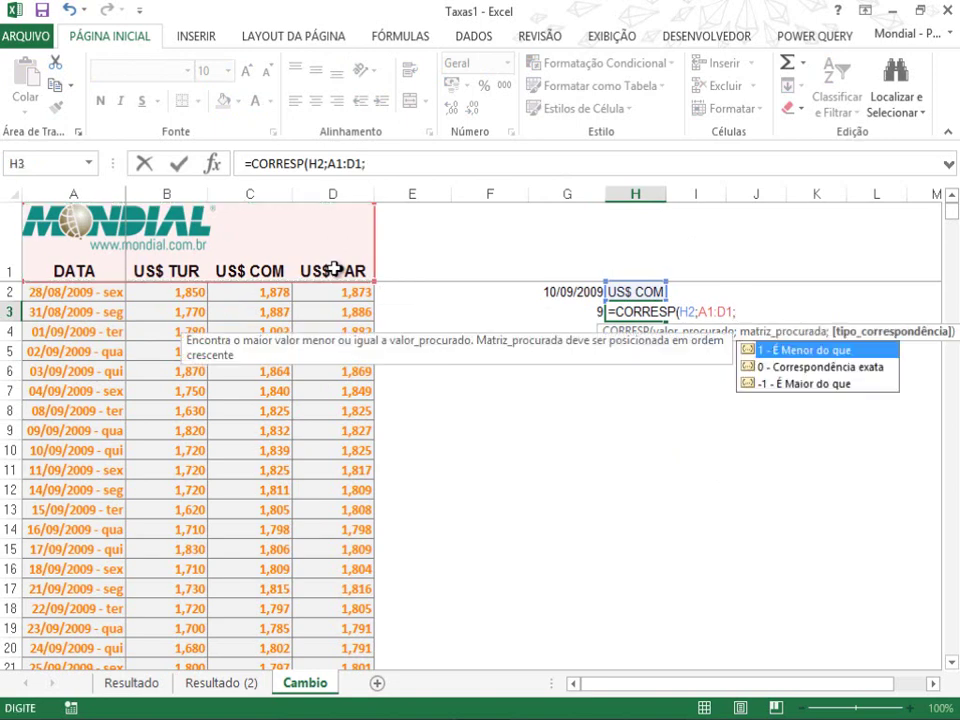
text(0))
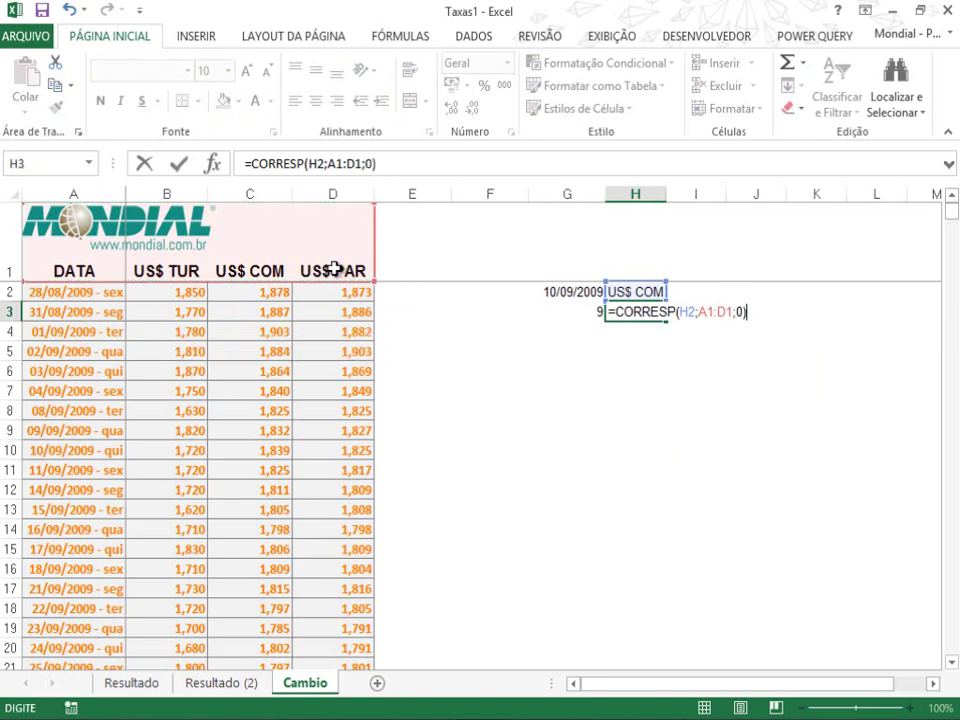
key(Return)
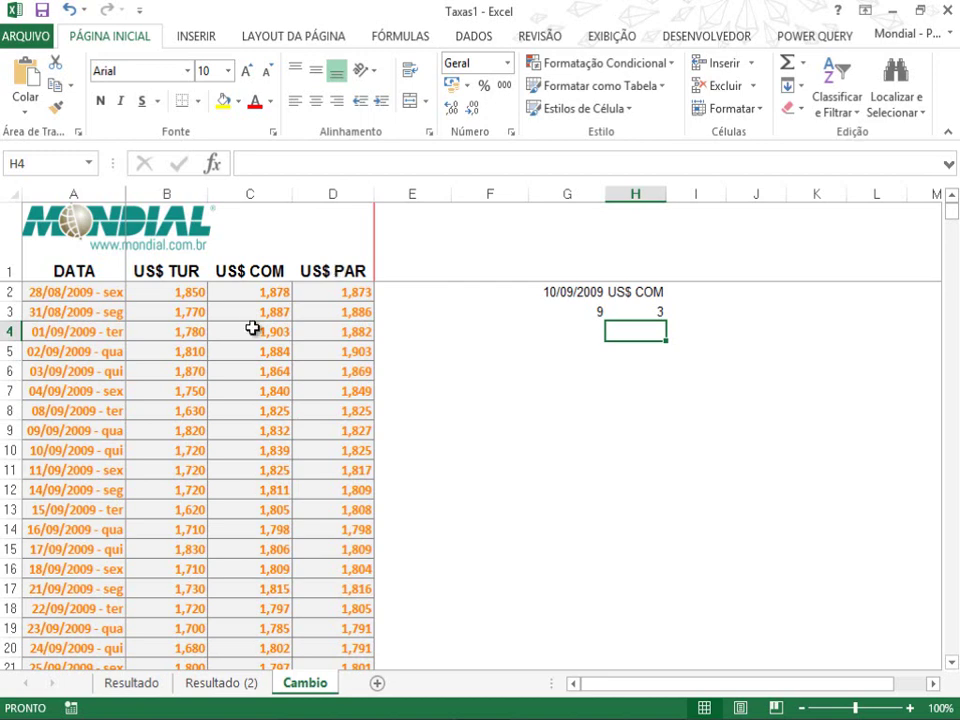
click(654, 309)
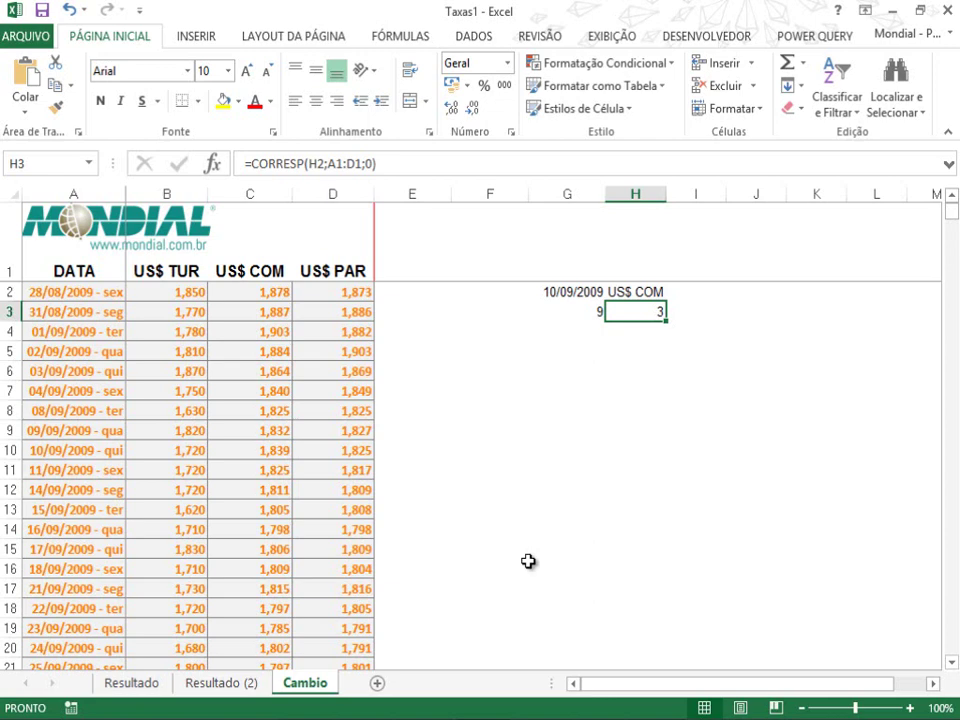
- Open the Resultado (2) sheet and browse the dates offered for cell F7
click(220, 690)
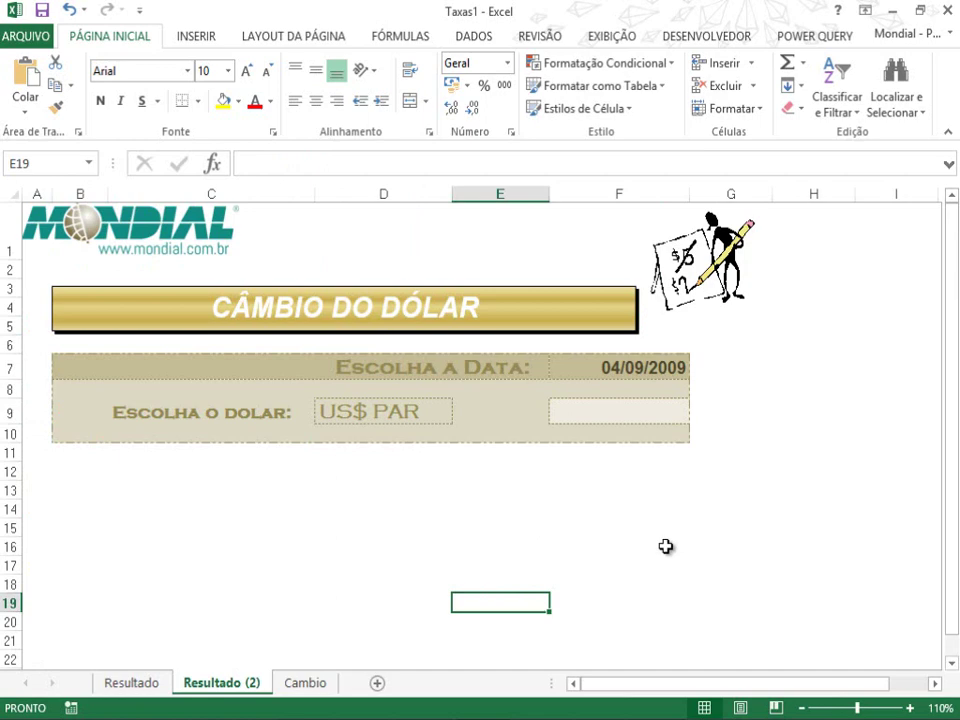
click(675, 369)
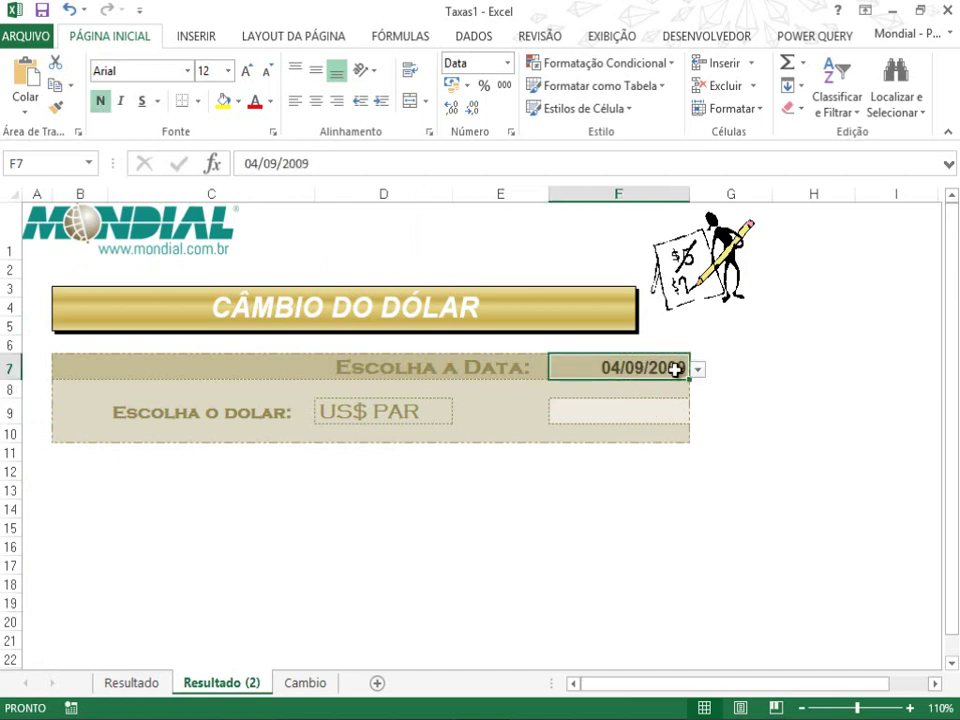
click(698, 369)
scroll(698, 415, down, 7)
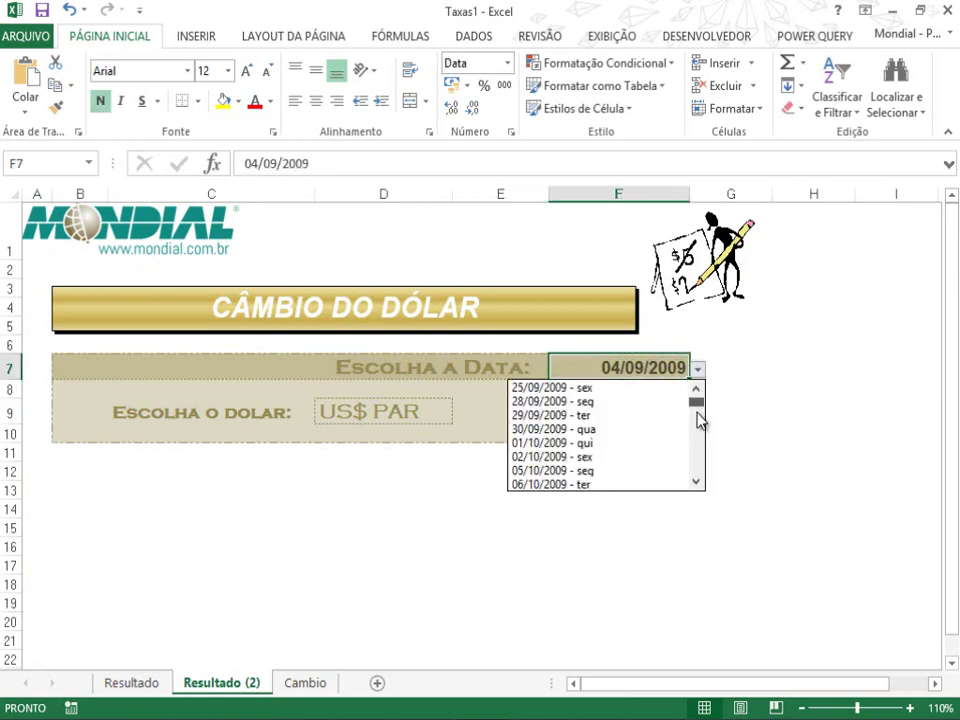
drag(698, 420, 553, 443)
- Choose US$ TUR as the dollar type in cell D9
click(422, 414)
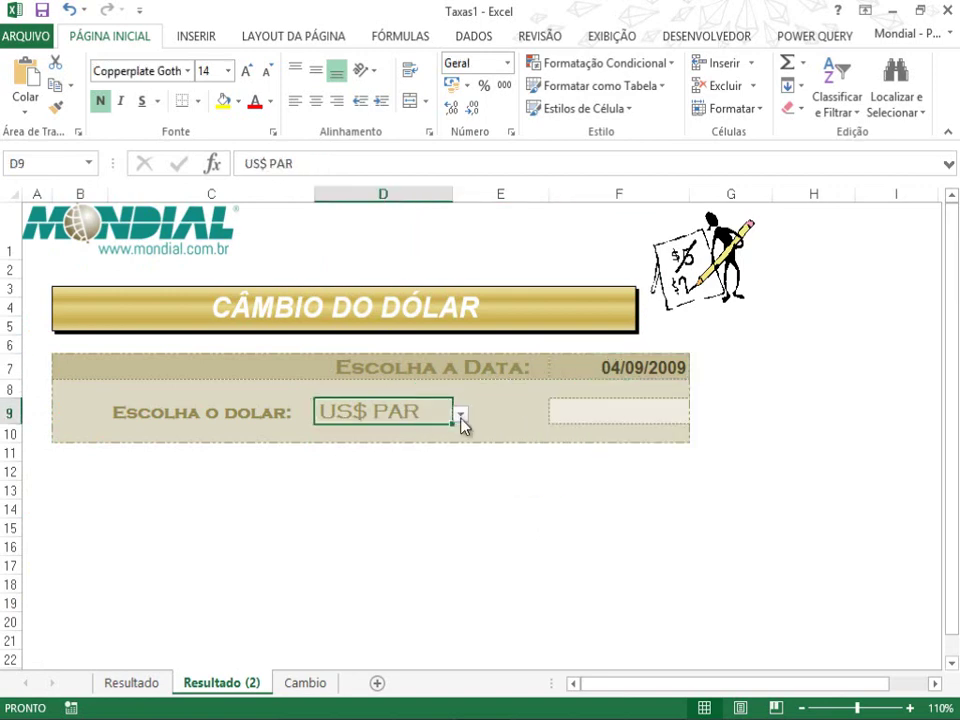
click(461, 415)
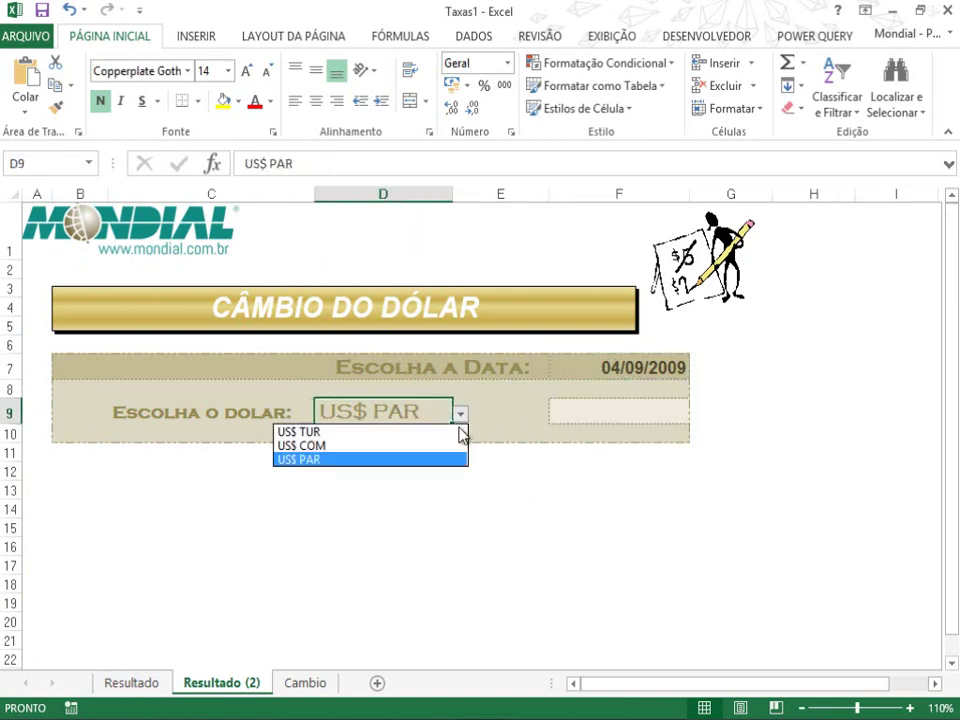
click(368, 432)
click(586, 420)
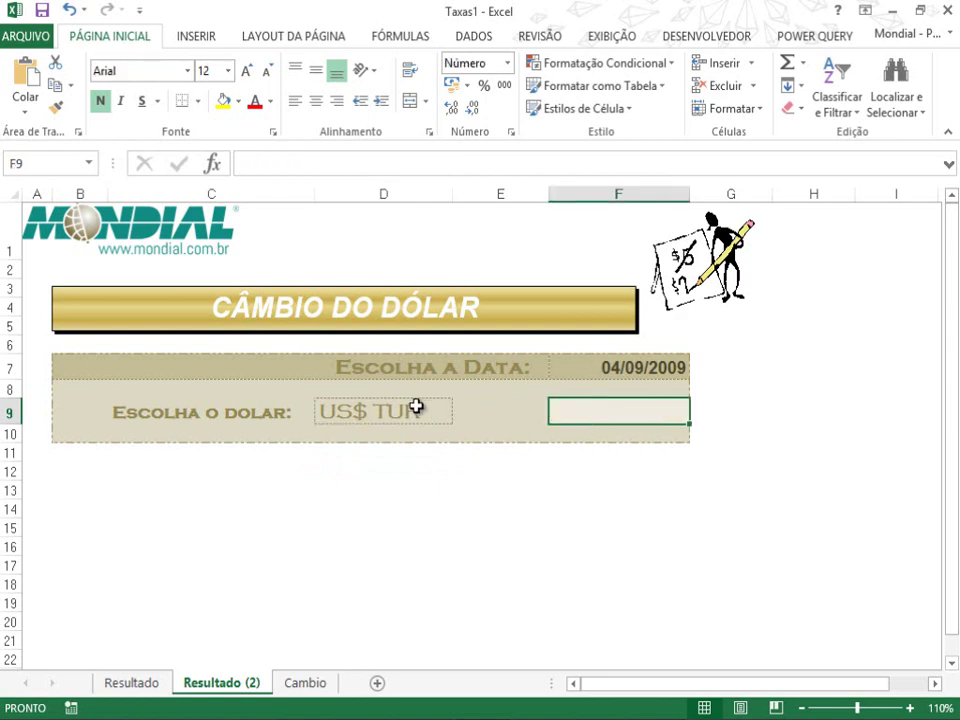
- Choose 10/09/2009 as the lookup date in cell F7
click(619, 366)
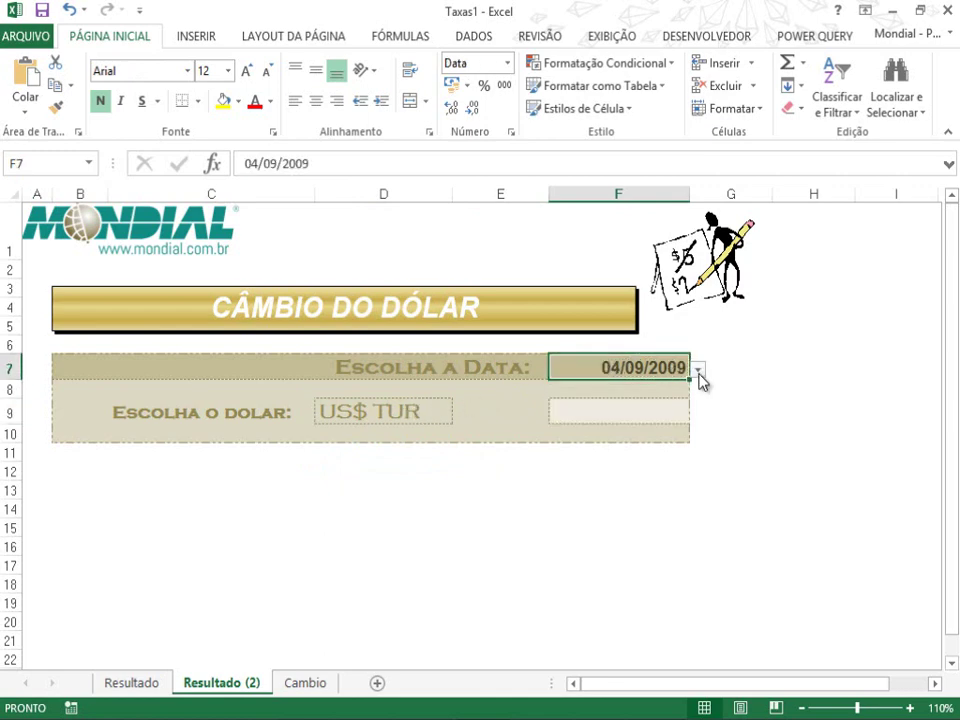
click(698, 376)
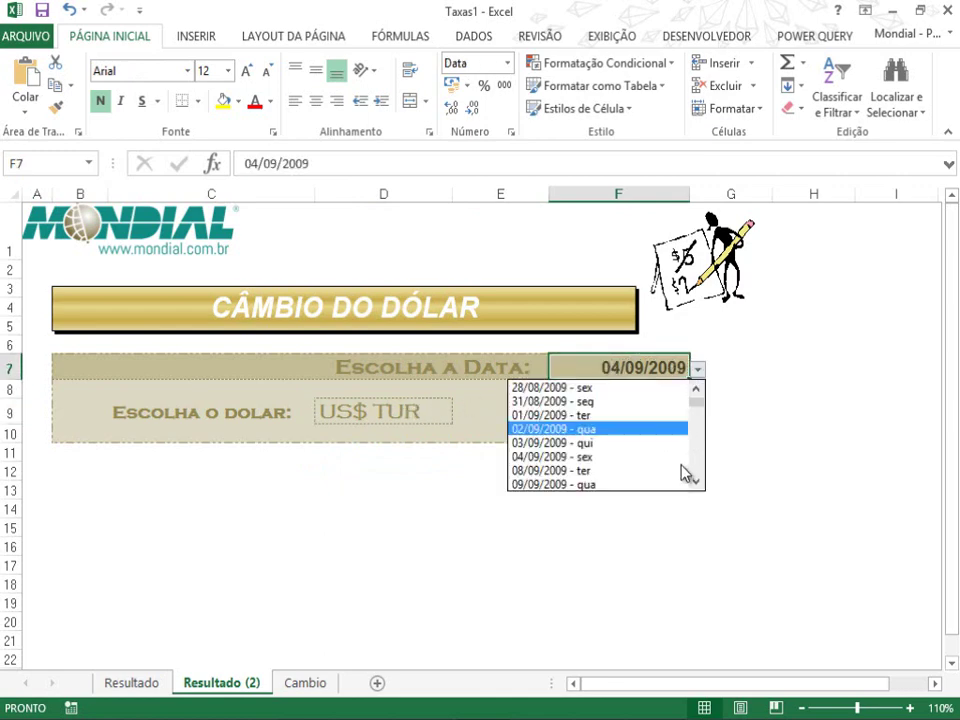
click(696, 485)
click(570, 482)
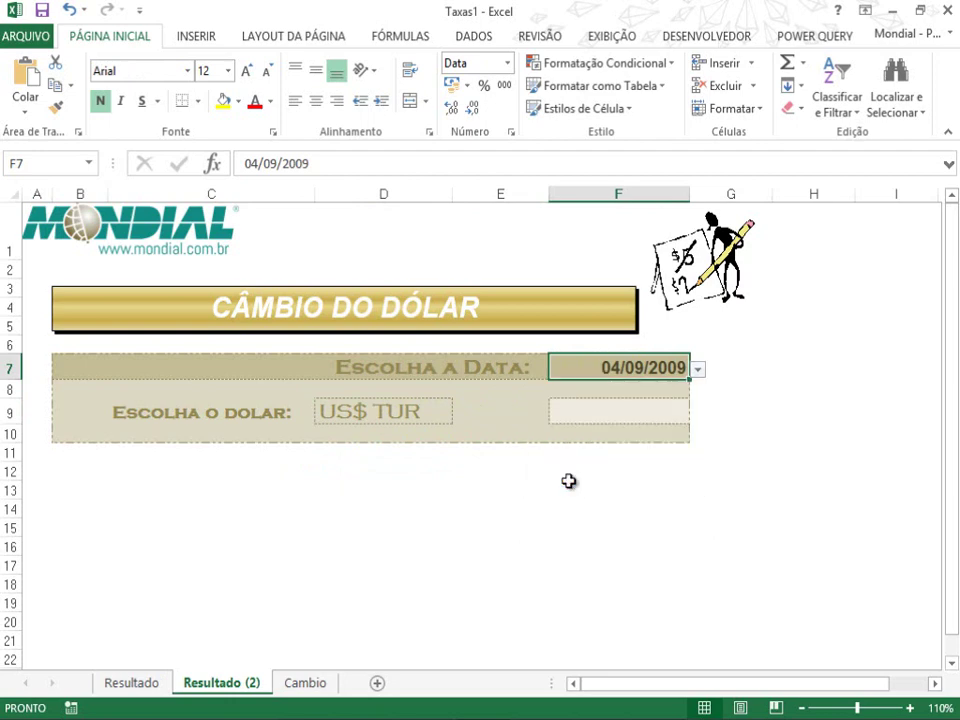
- Choose US$ COM as the dollar type in cell D9 and select the empty result cell F9
click(437, 409)
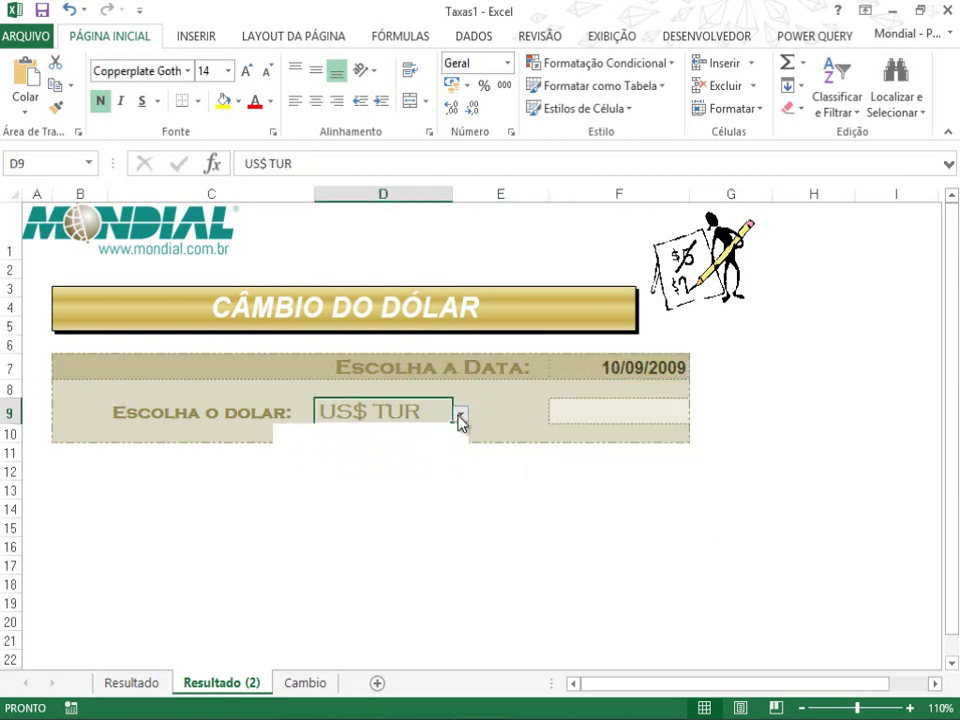
click(460, 414)
click(333, 447)
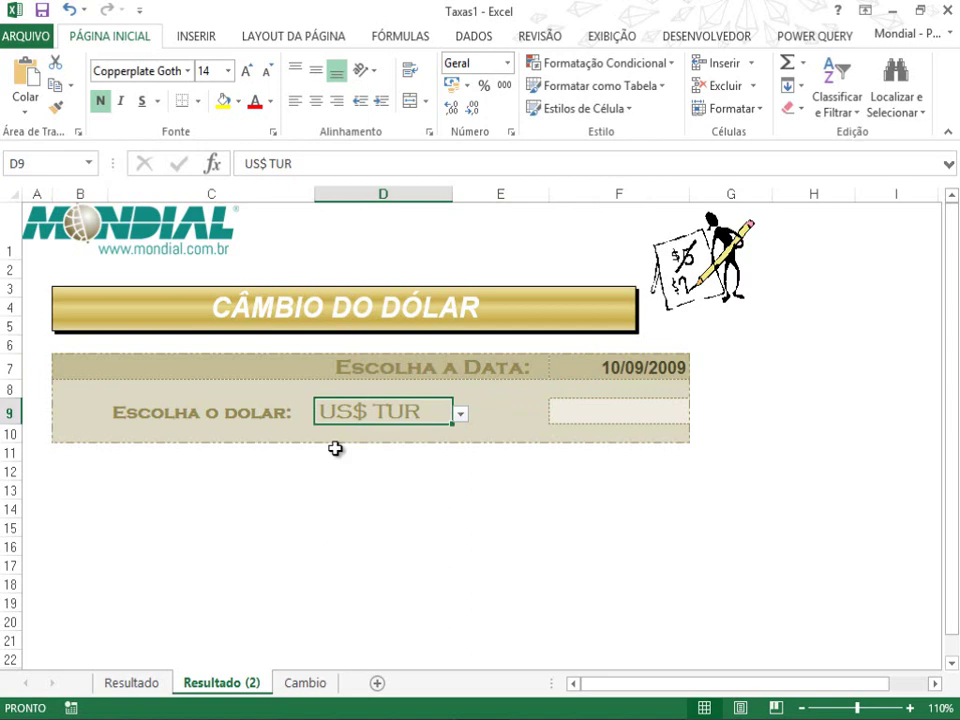
click(579, 416)
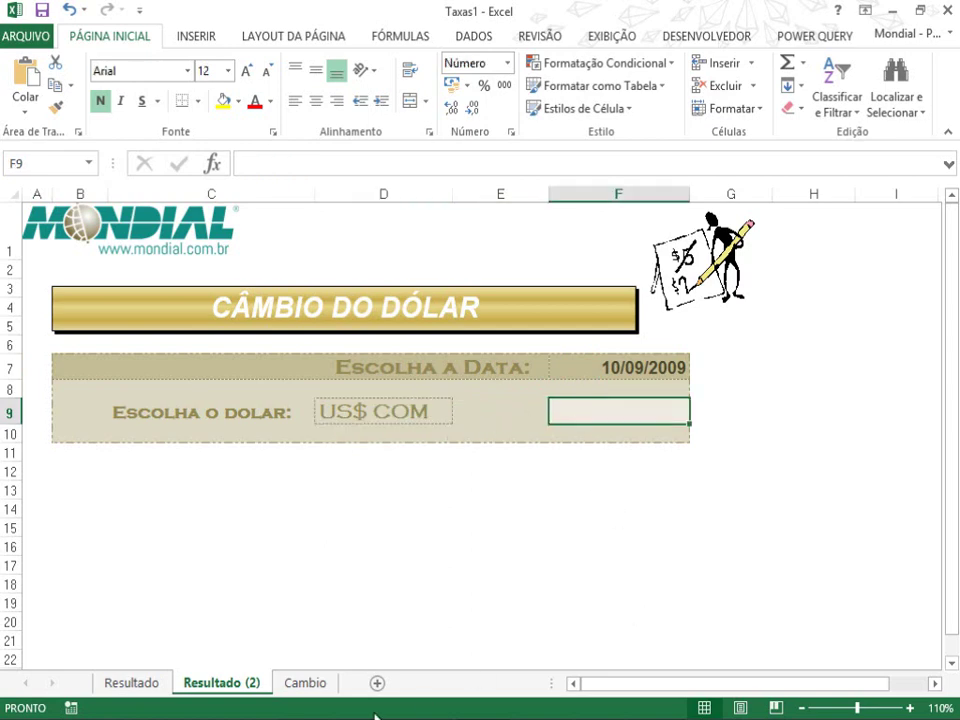
- On the Cambio sheet, name the whole data block A2:D1286, without its header row, as Base
click(305, 684)
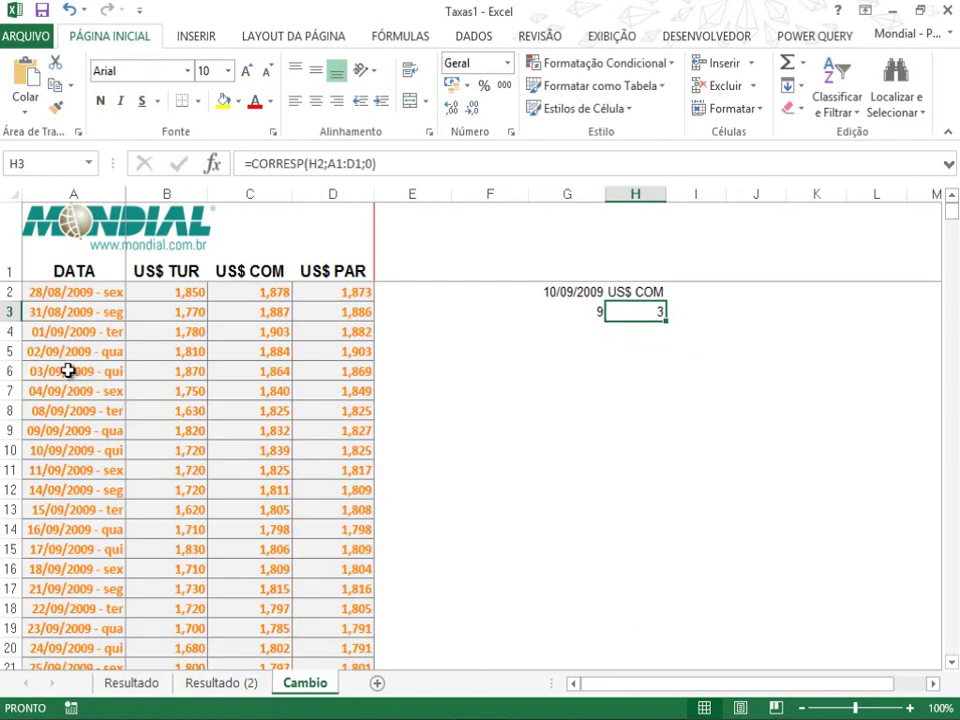
click(63, 296)
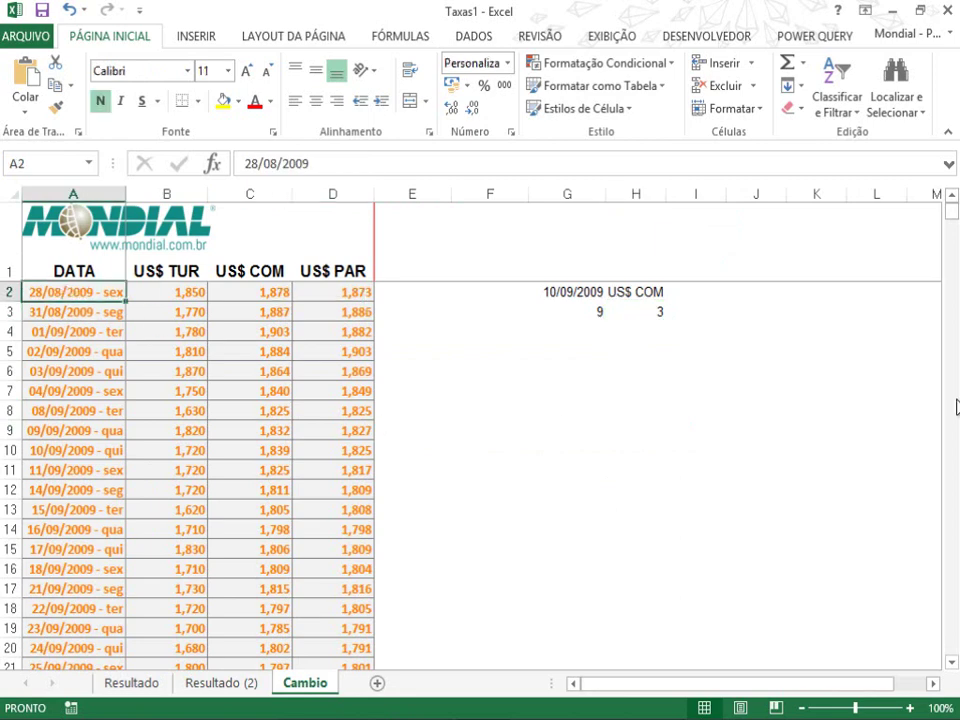
key(ctrl+shift+Right)
key(ctrl+shift+Down)
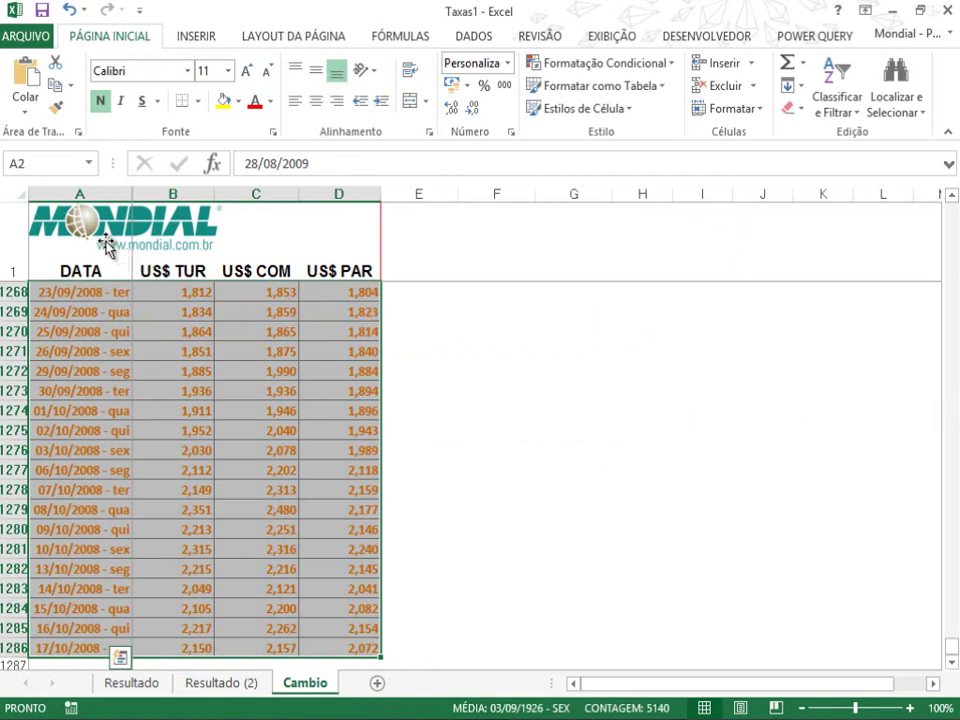
click(43, 163)
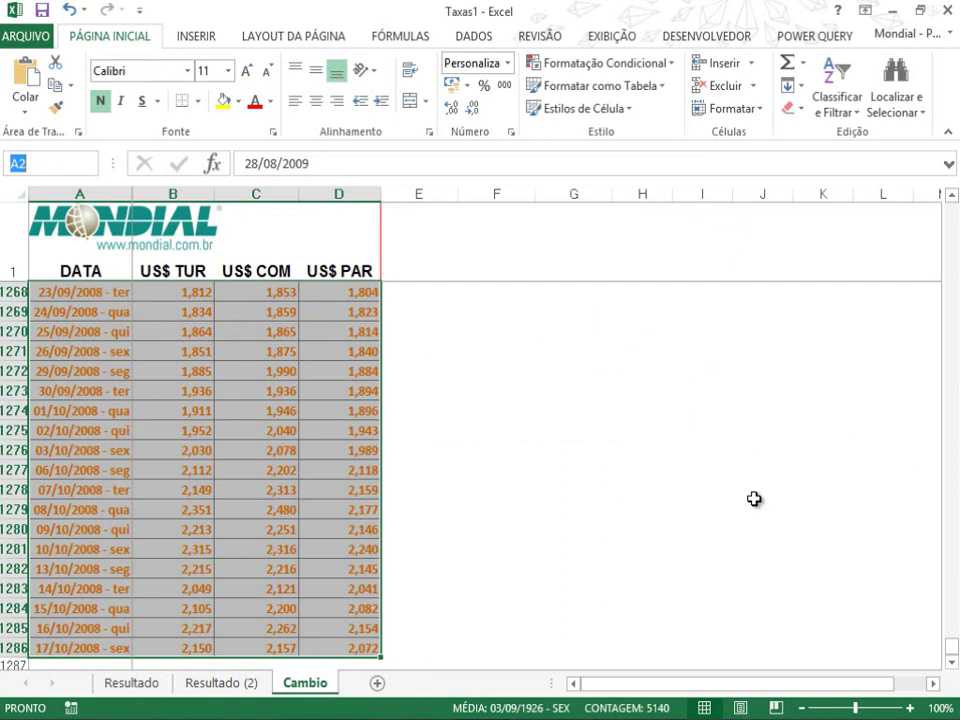
text(Base)
key(Return)
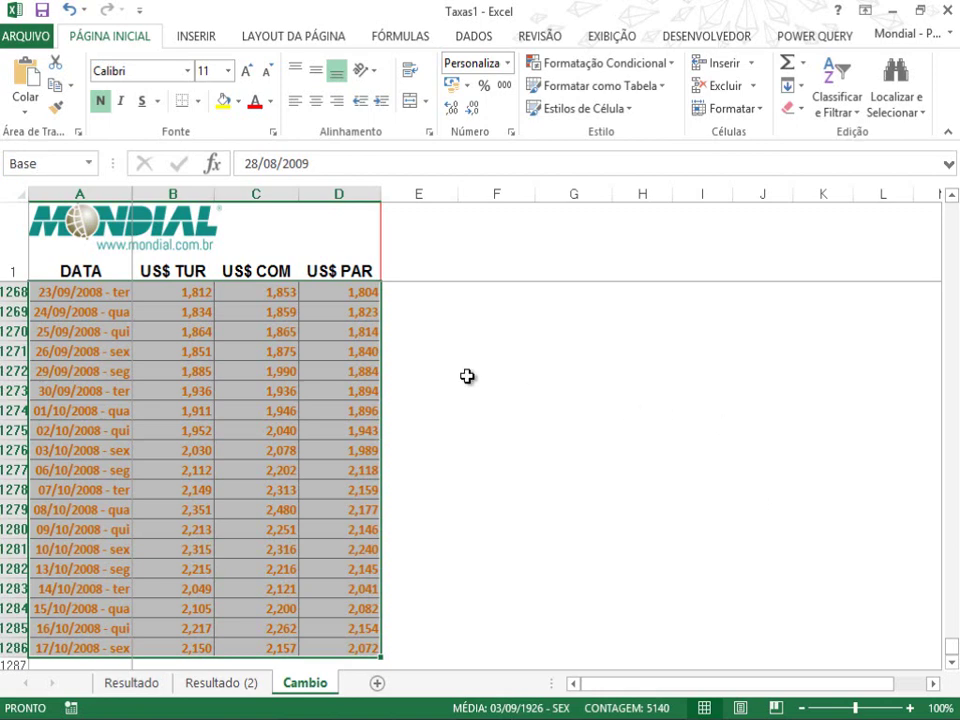
key(Right)
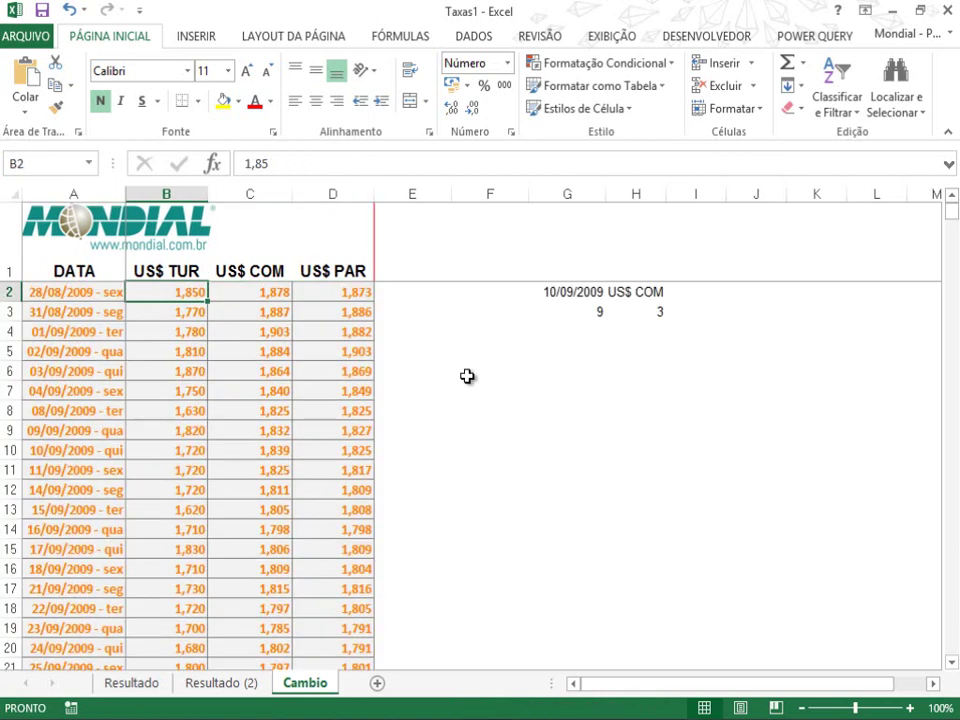
- Create a name for the DATA column's dates from its top-row header, and select the named range DATA to check it
click(69, 291)
key(ctrl+shift+Down)
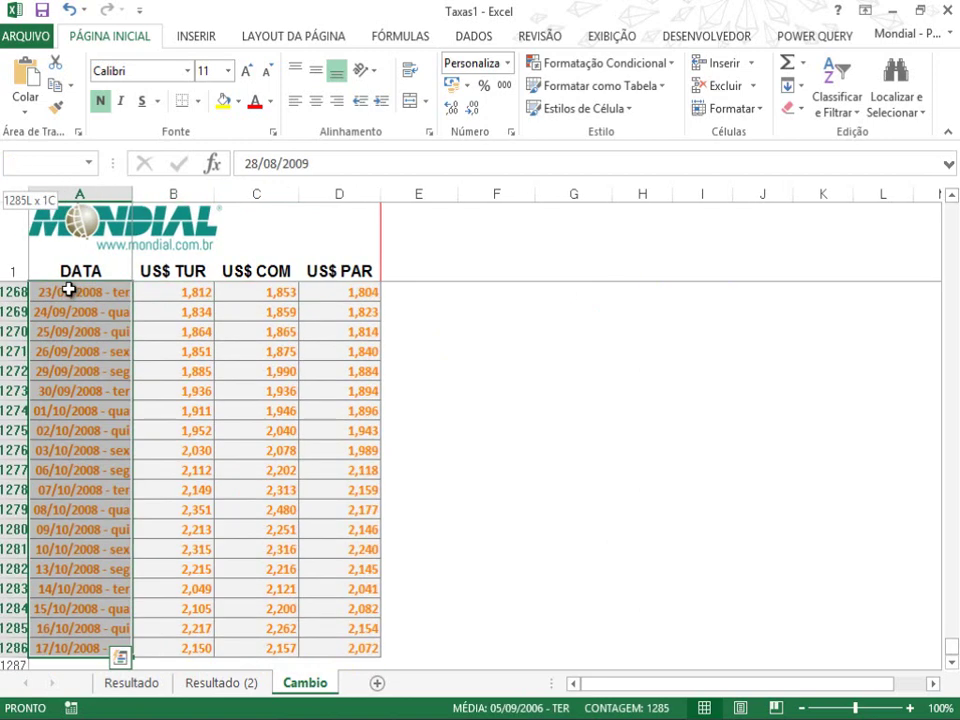
click(73, 272)
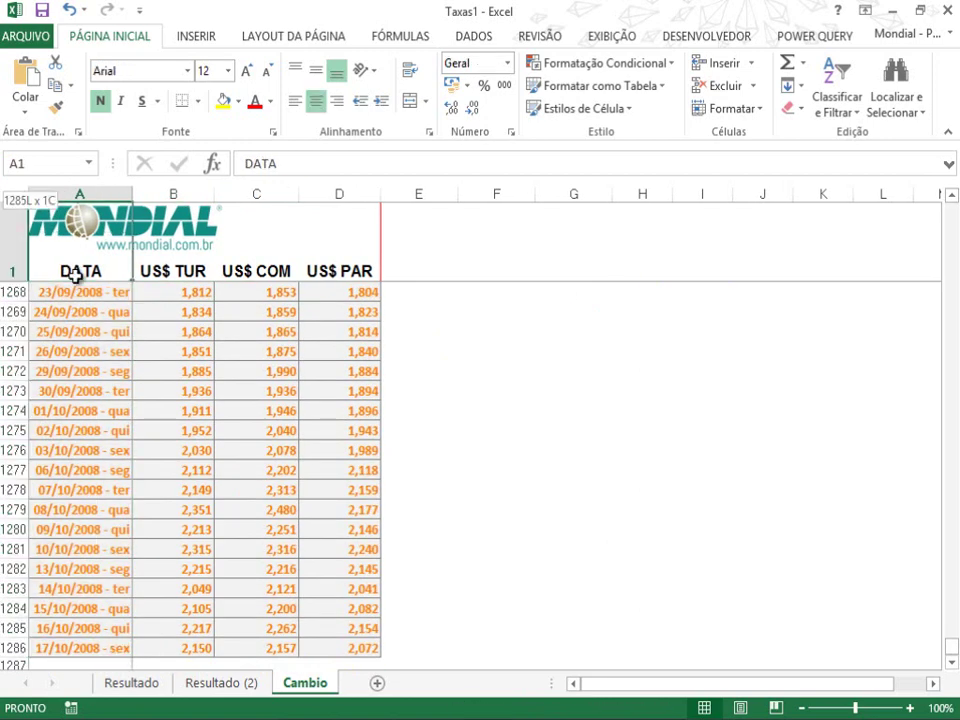
key(ctrl+shift+Down)
click(399, 38)
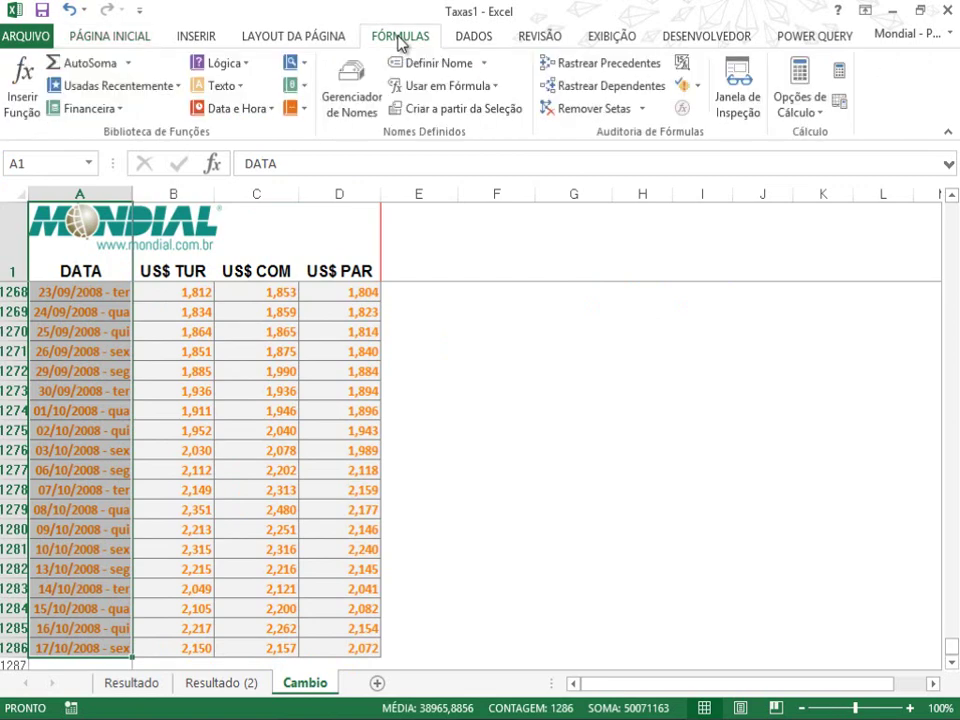
click(428, 118)
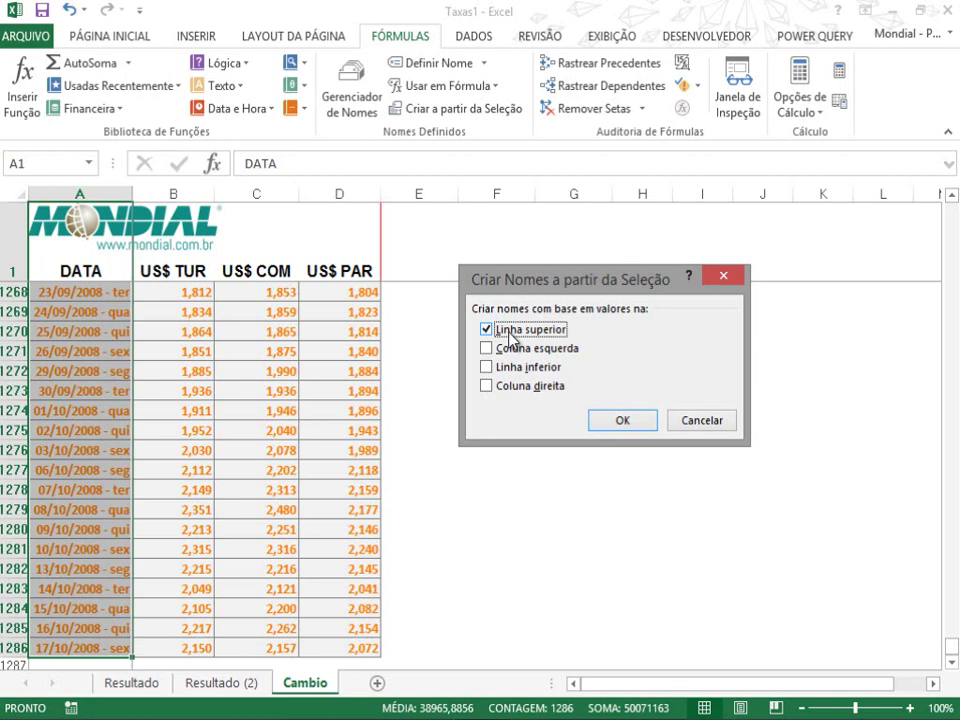
click(593, 416)
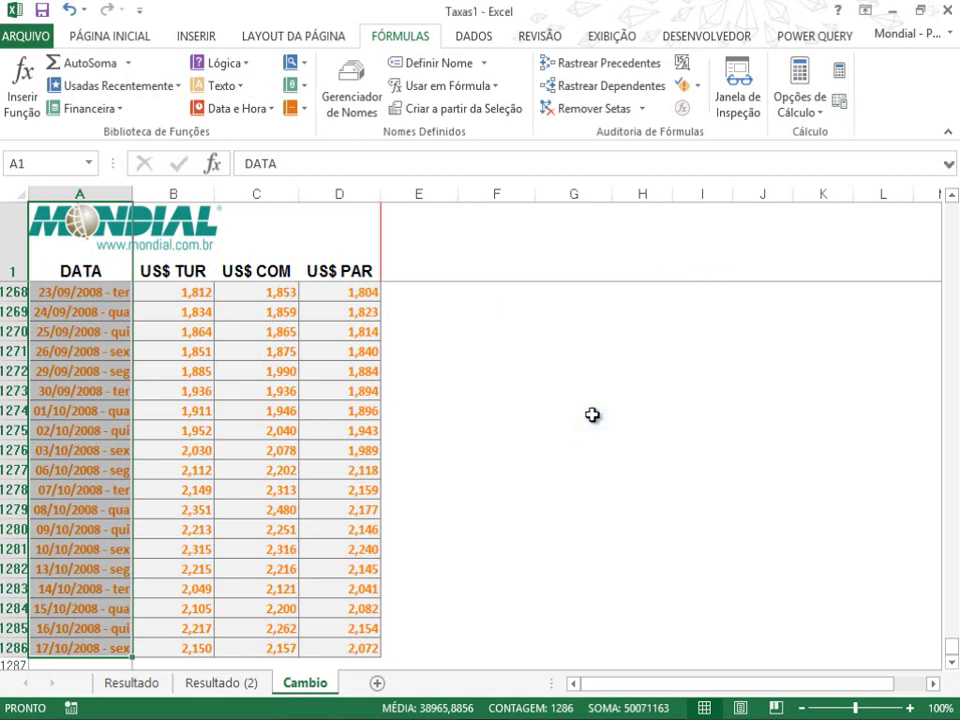
click(92, 165)
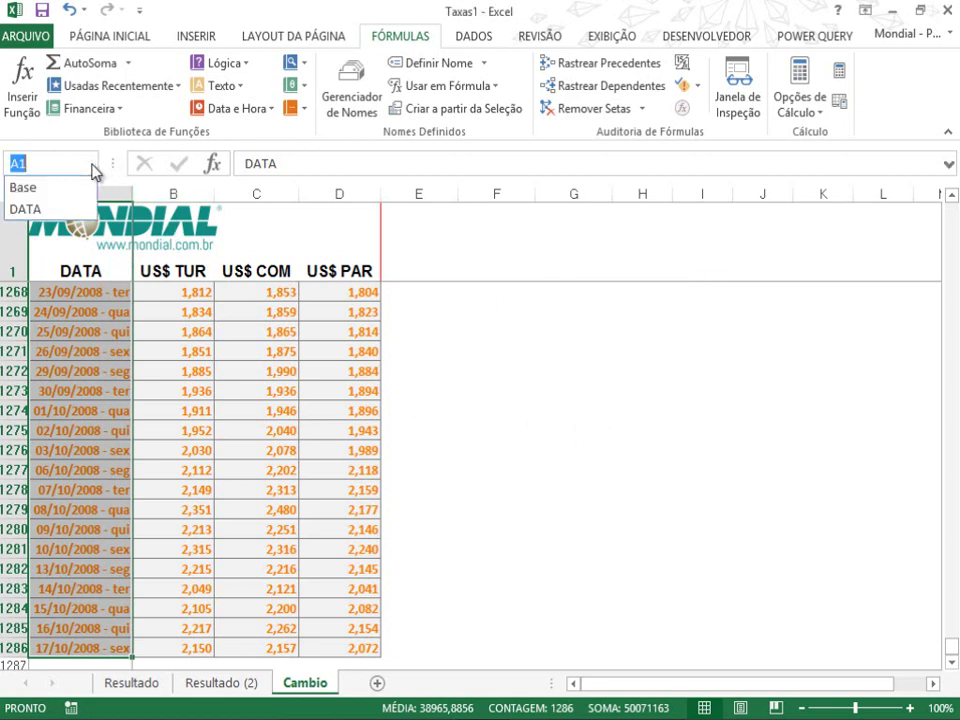
click(37, 209)
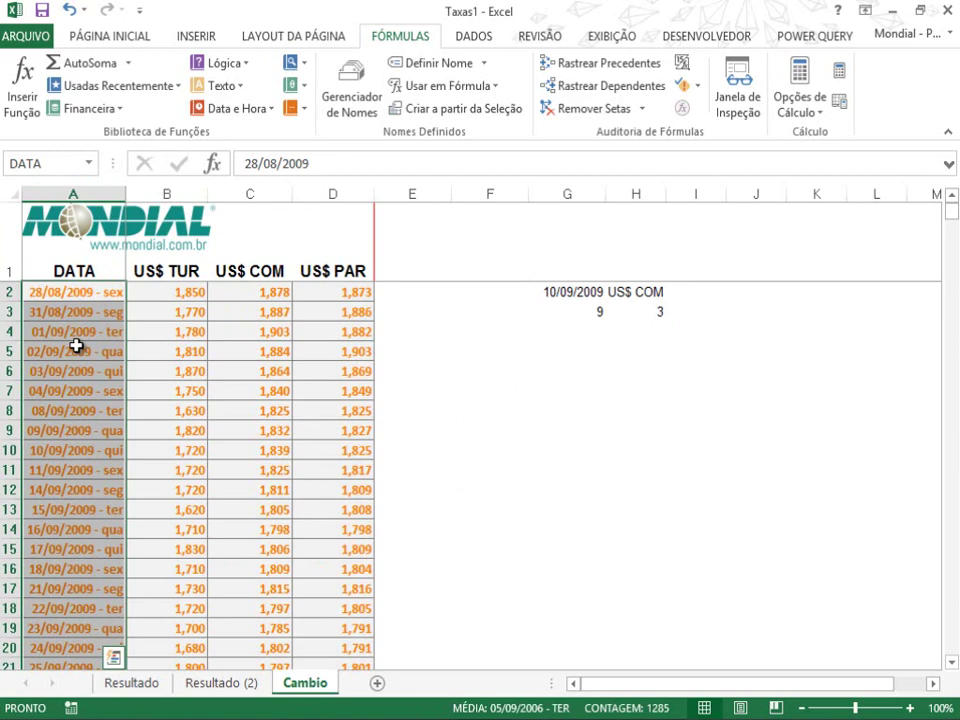
- Name the header cells A1:D1 as Dolar and check the list of defined names
click(104, 270)
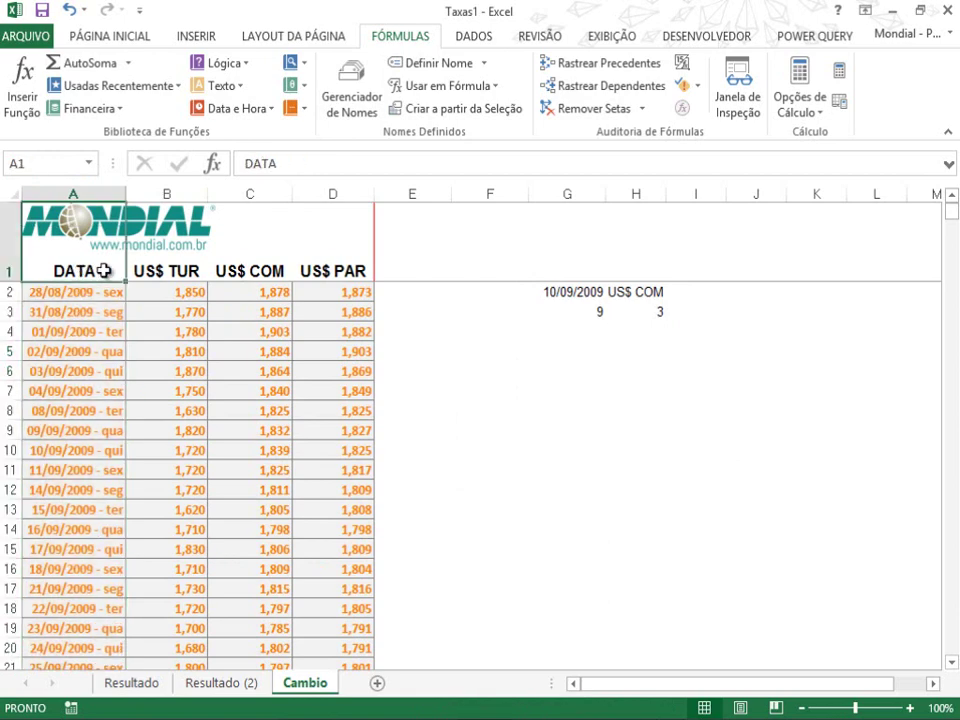
drag(104, 270, 322, 272)
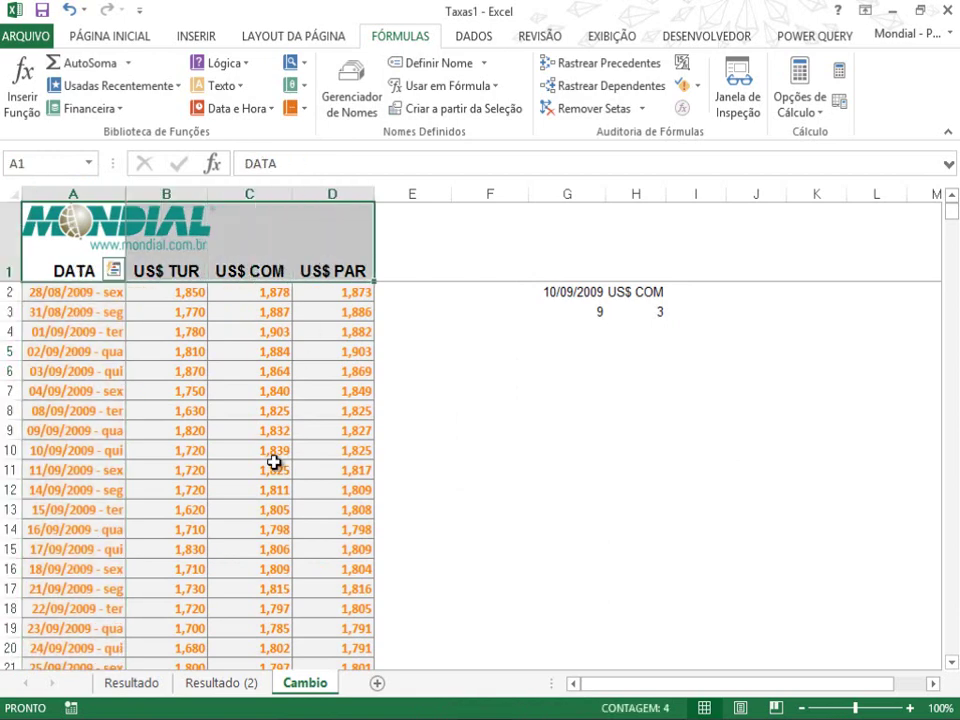
click(48, 163)
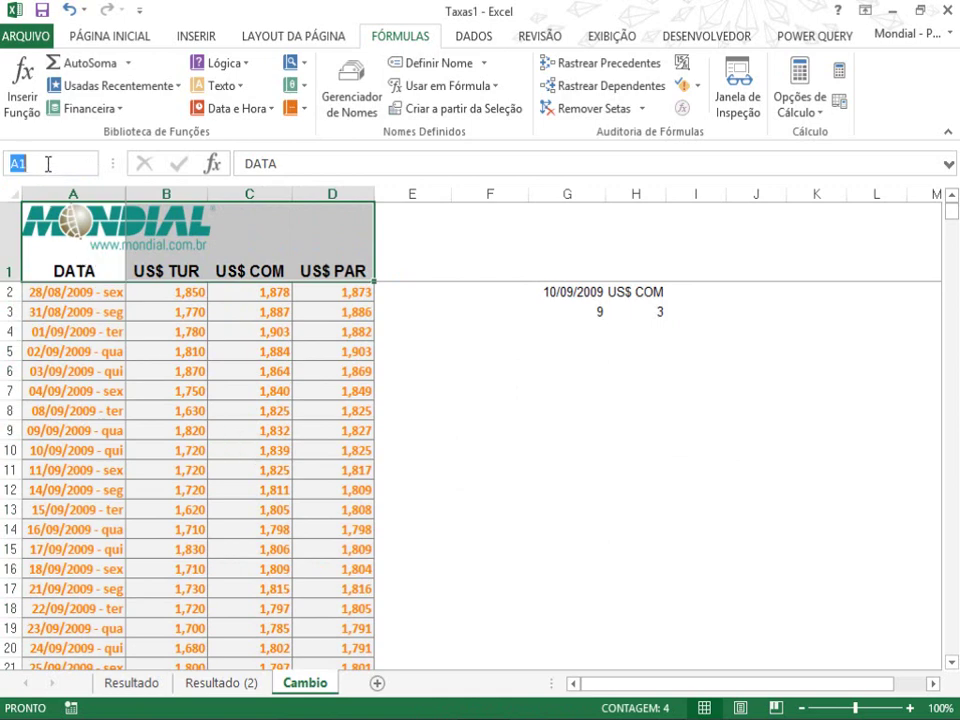
text(Dolar)
key(Return)
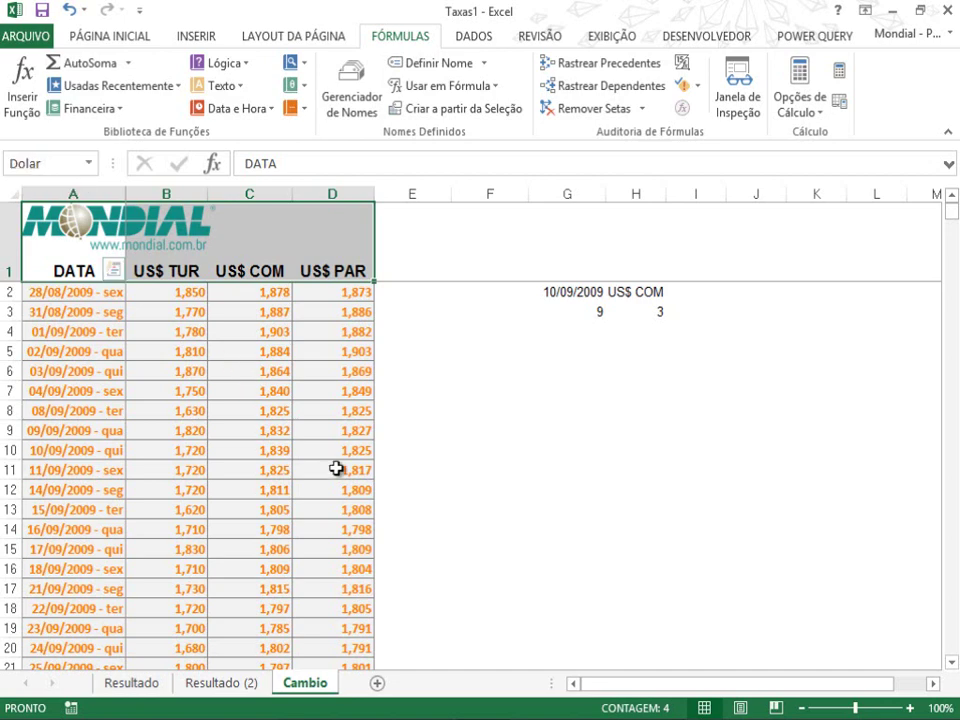
click(89, 166)
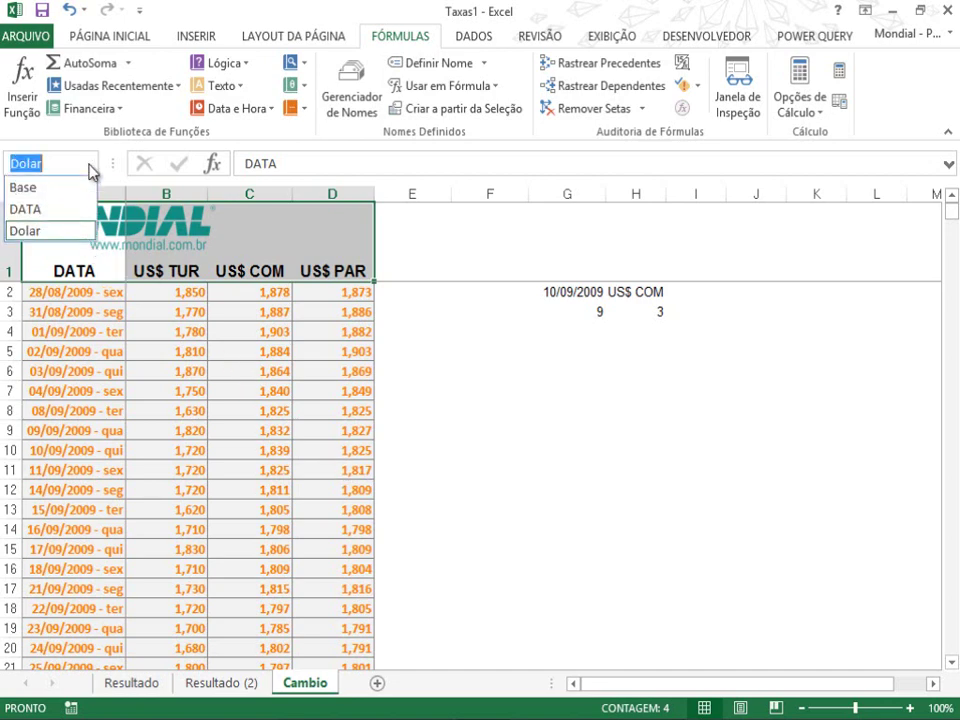
- In cell F9 of Resultado (2), start an ÍNDICE formula with the named range Base as its matrix
click(228, 695)
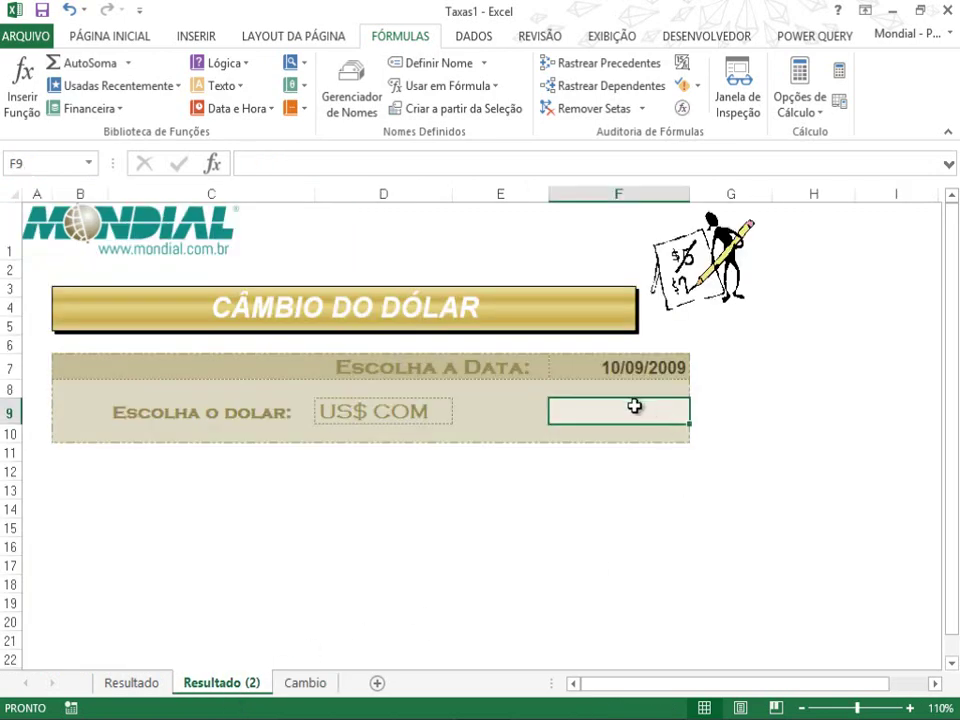
text(=í)
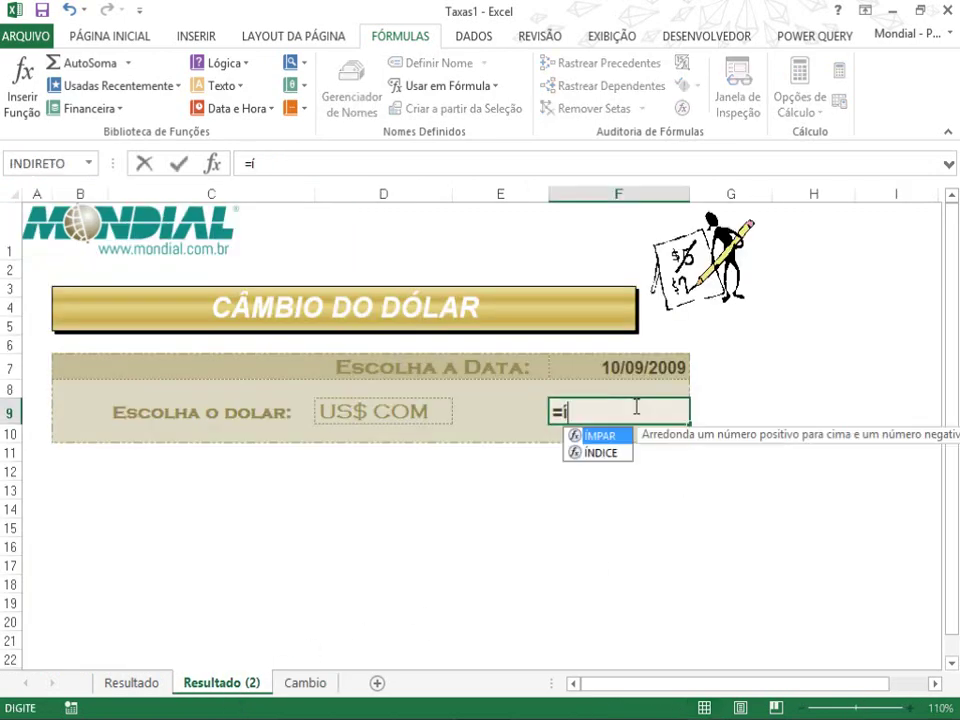
text(n)
key(Tab)
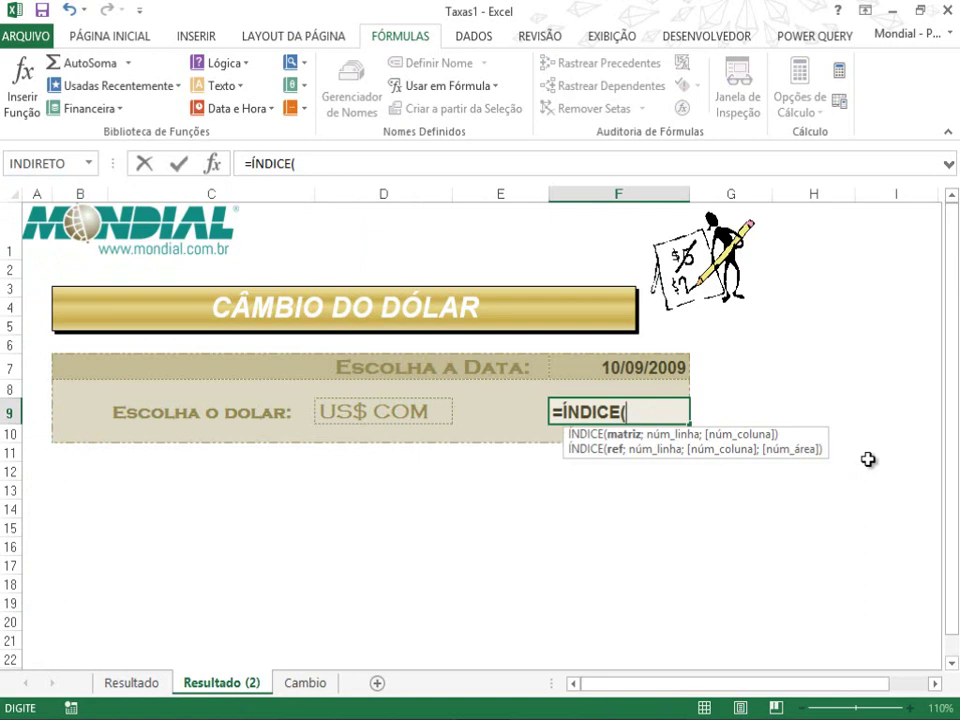
text(s)
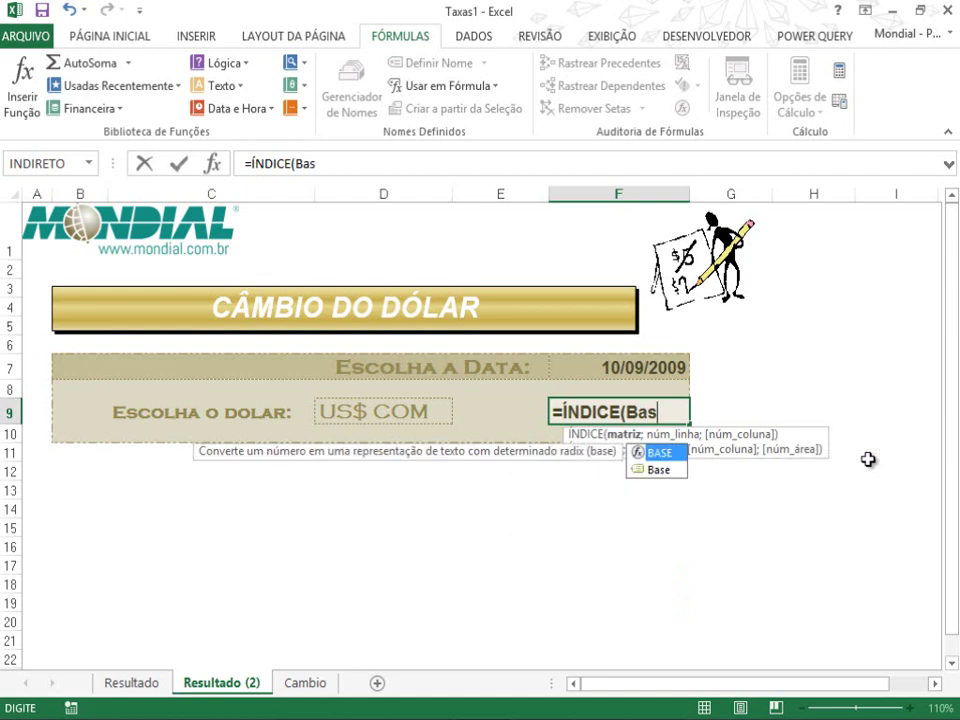
key(Down)
key(Tab)
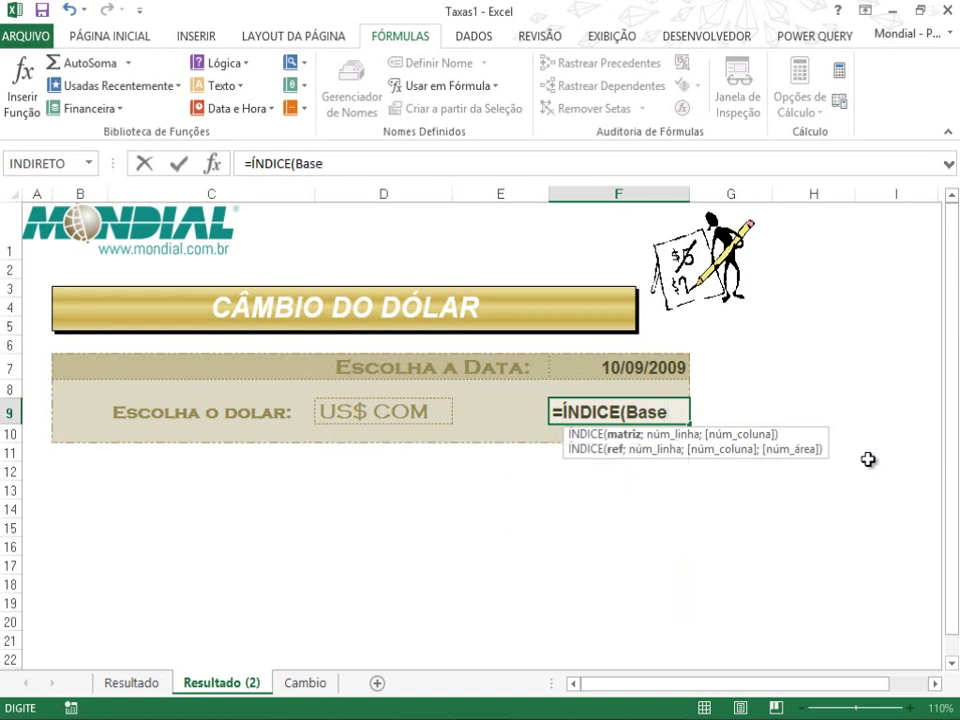
text(;)
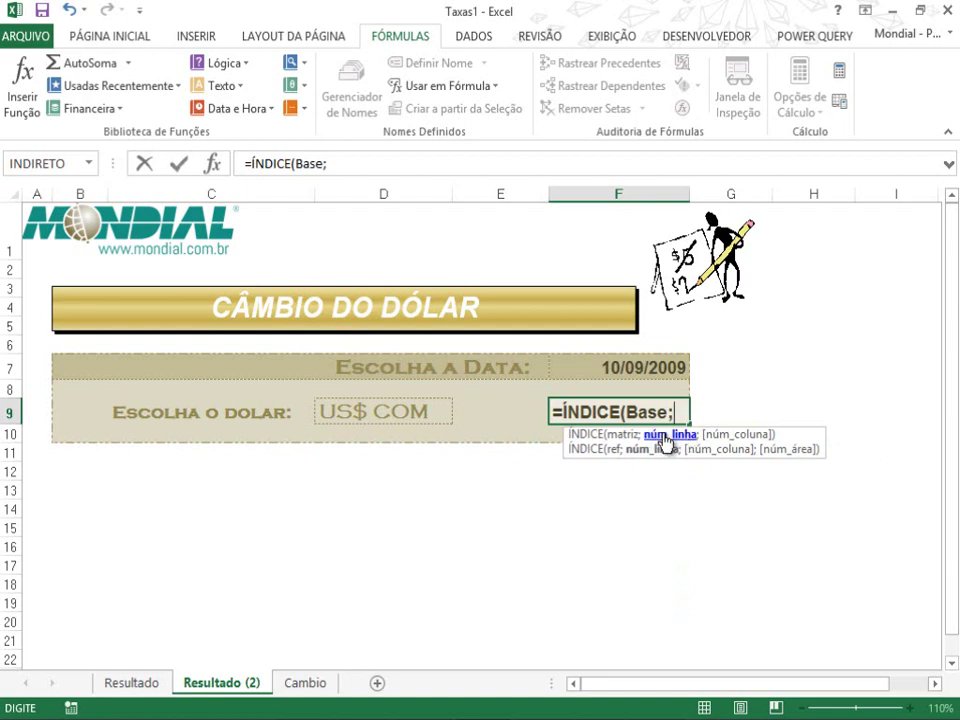
- Add CORRESP(F7;DATA;0) as the formula's row number argument, matching the chosen date exactly
text(corres)
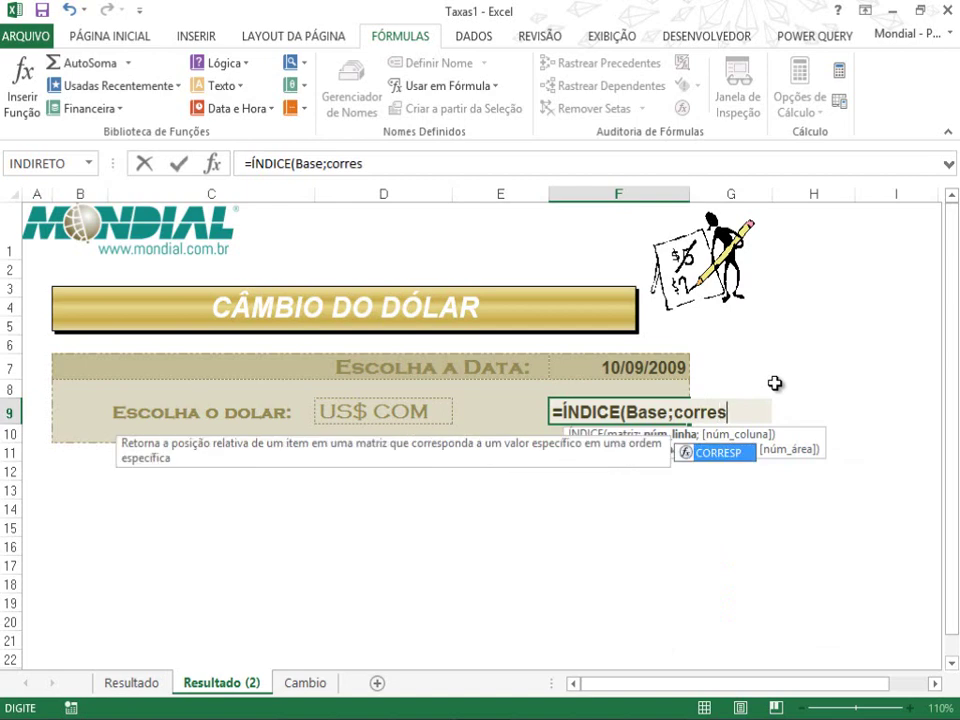
key(Tab)
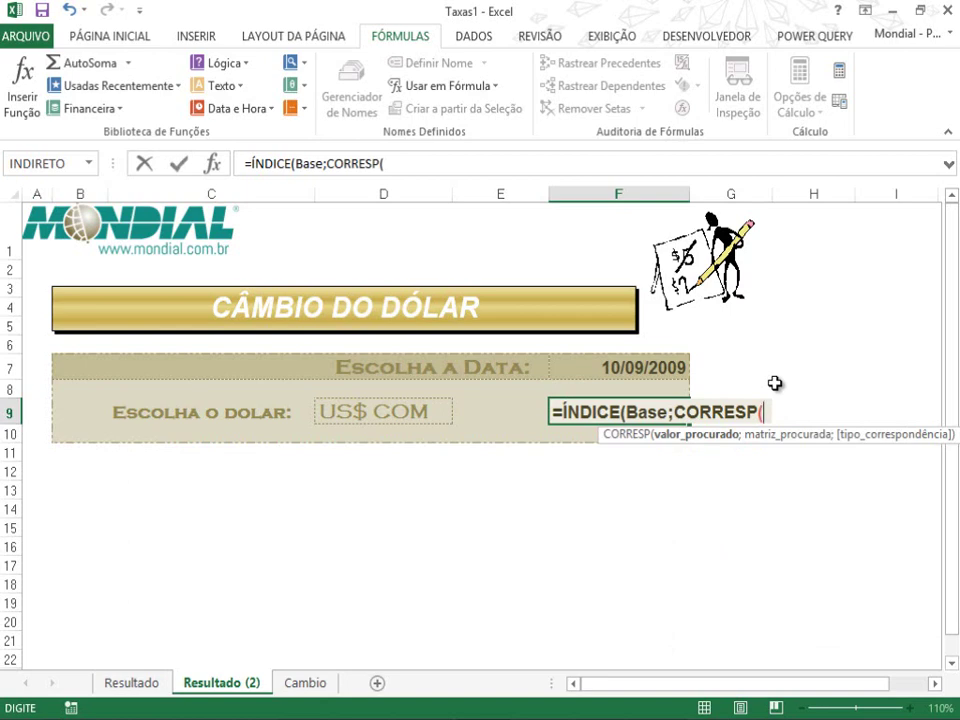
click(656, 366)
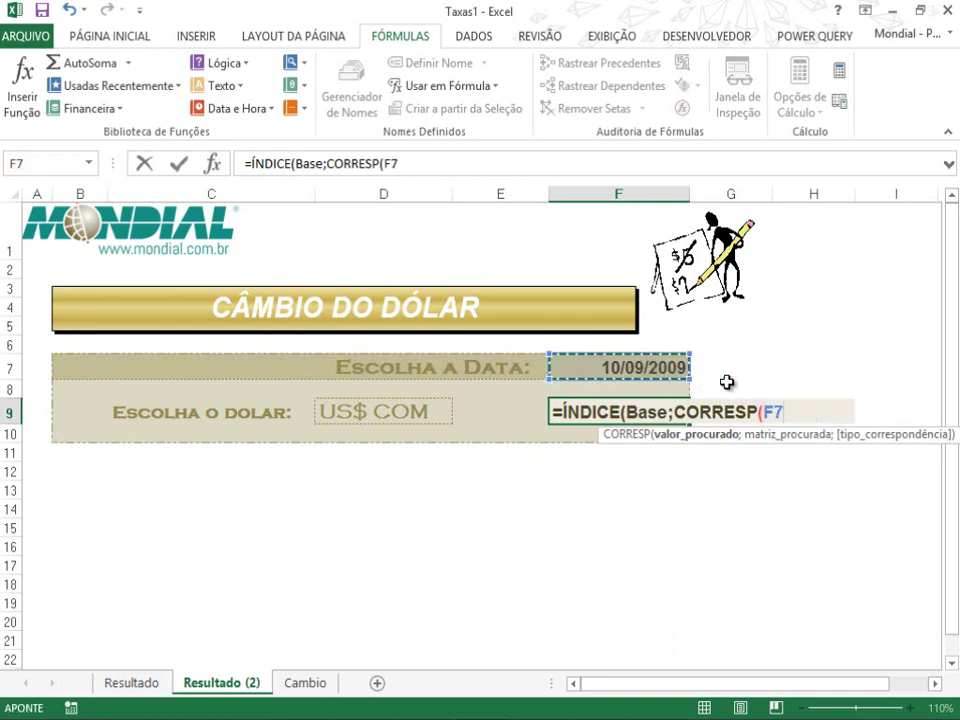
text(;)
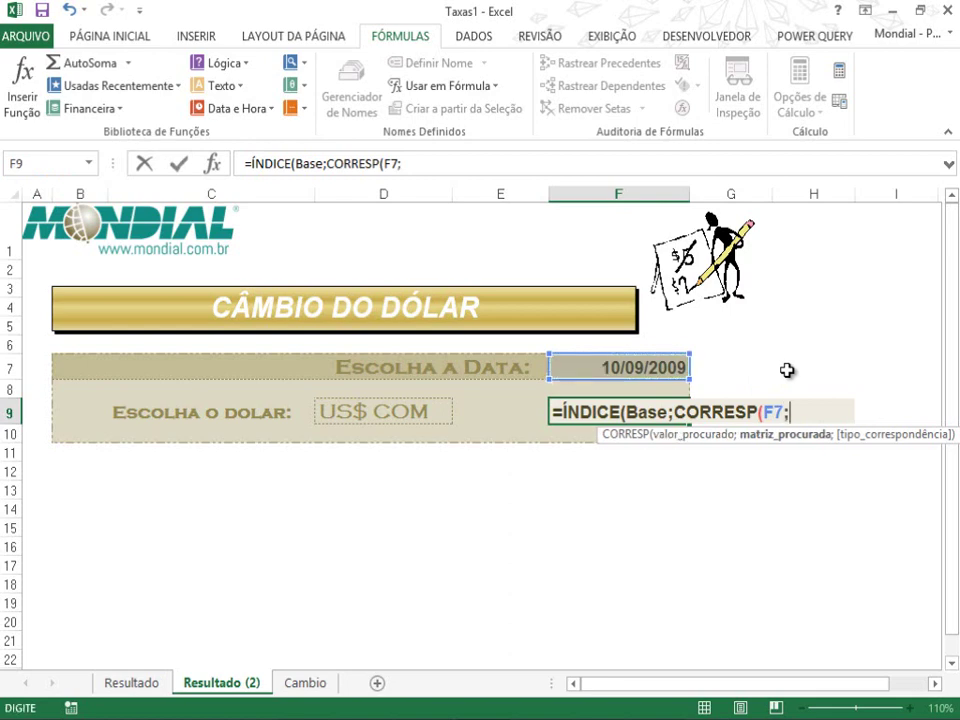
text(Da)
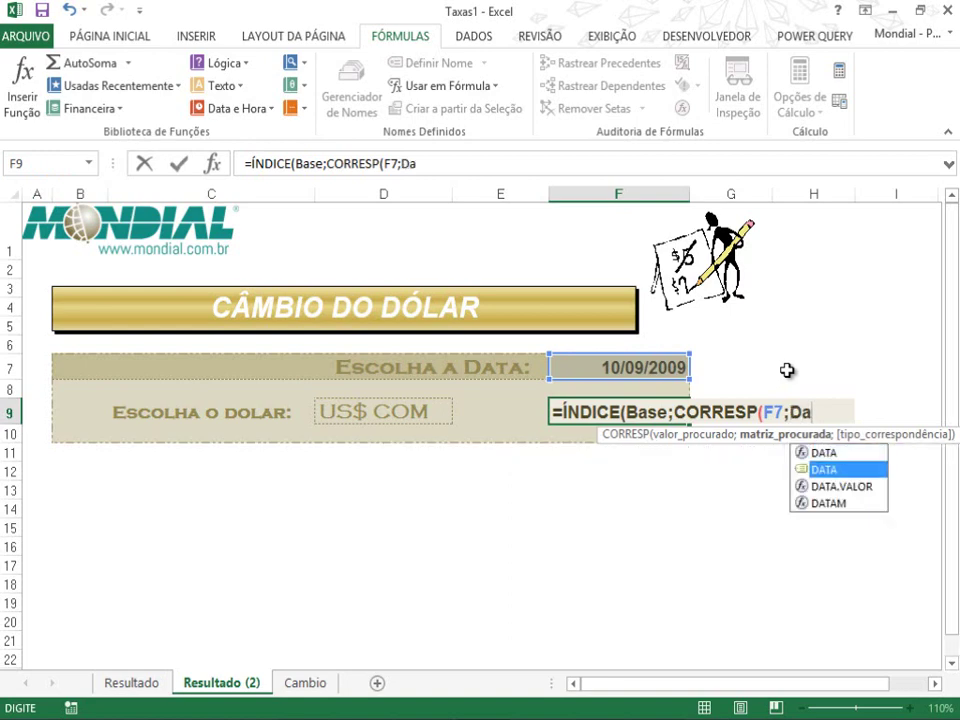
key(Tab)
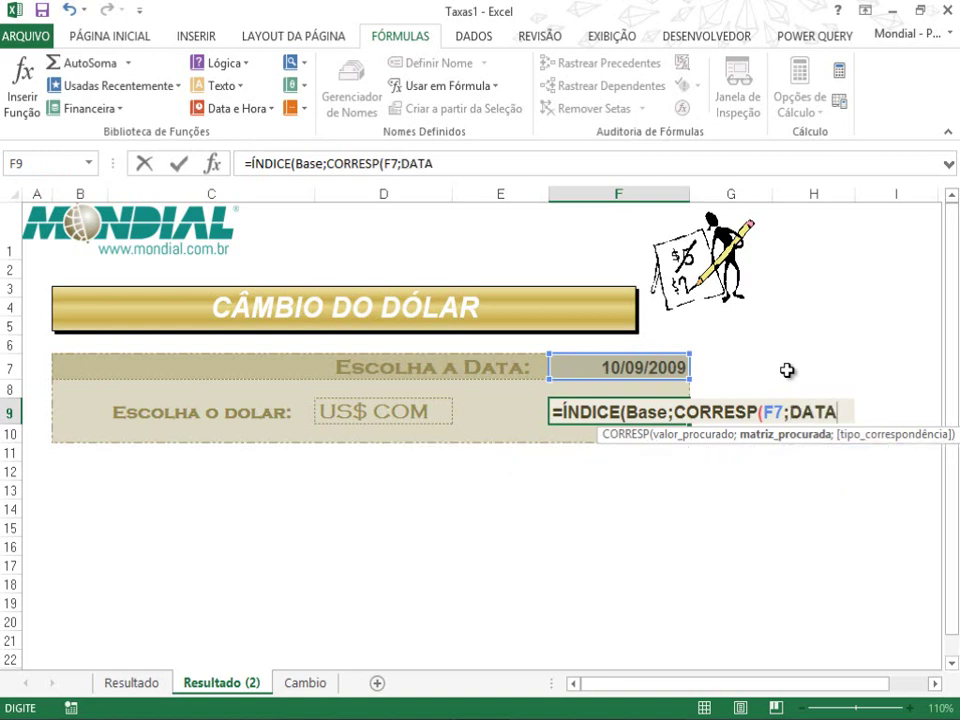
text(;)
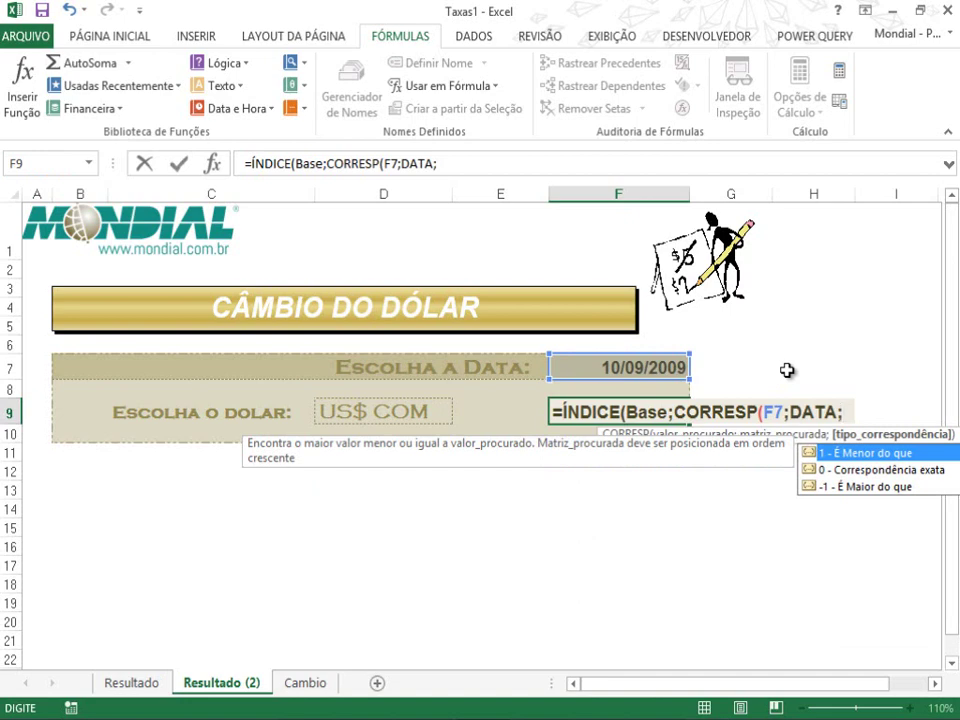
text(0))
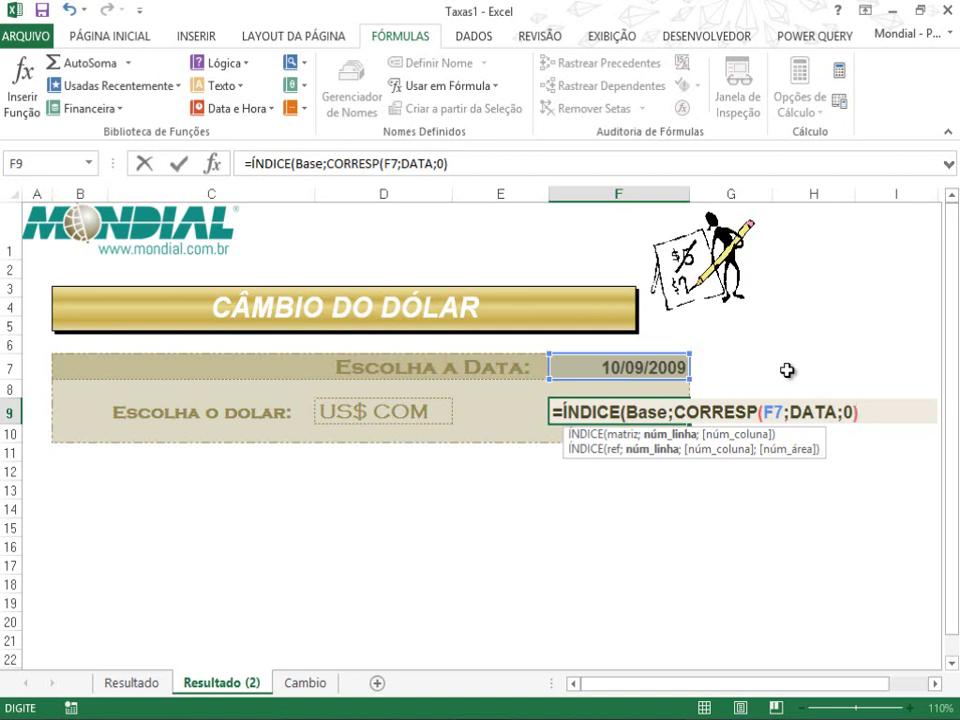
- Add CORRESP(D9;Dolar;0) as the ÍNDICE formula's column number argument, matching the chosen dollar type exactly, and complete the formula in F9
text(;)
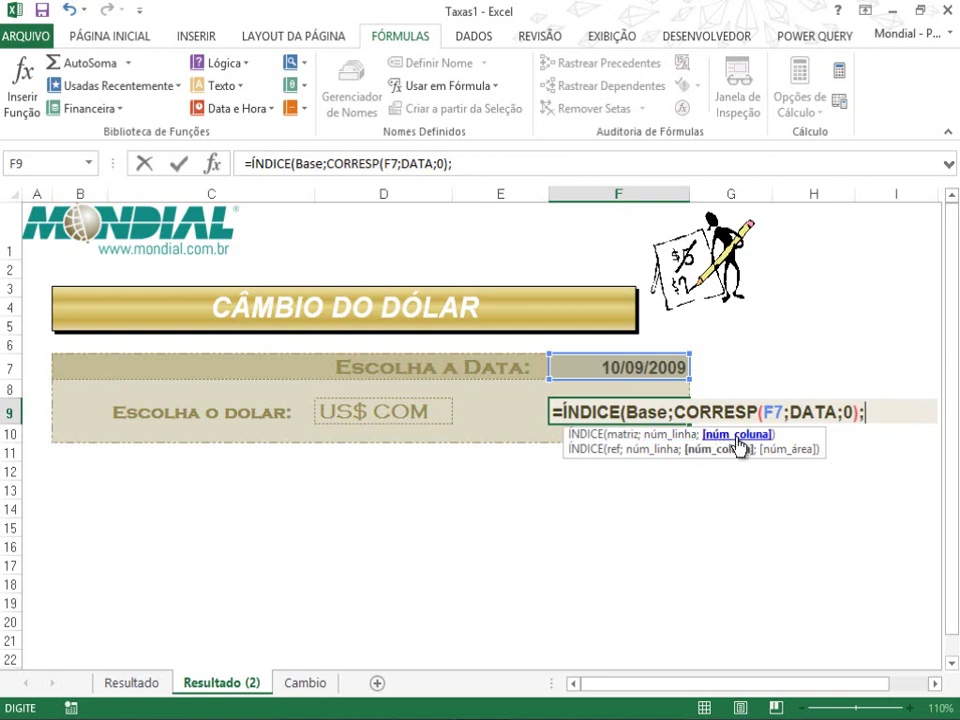
text(corres)
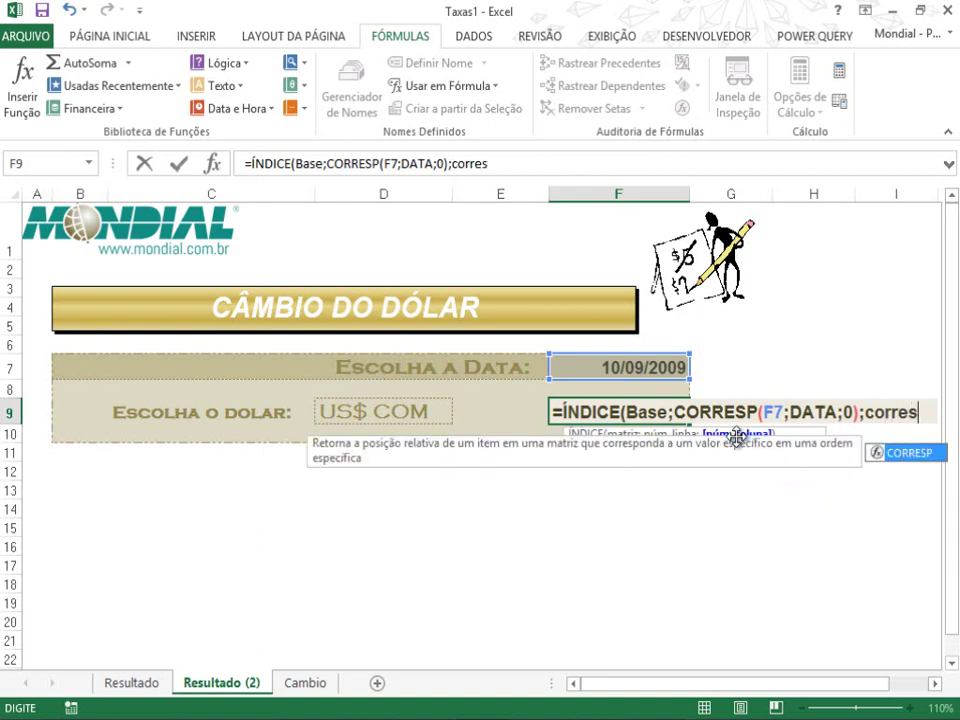
key(Tab)
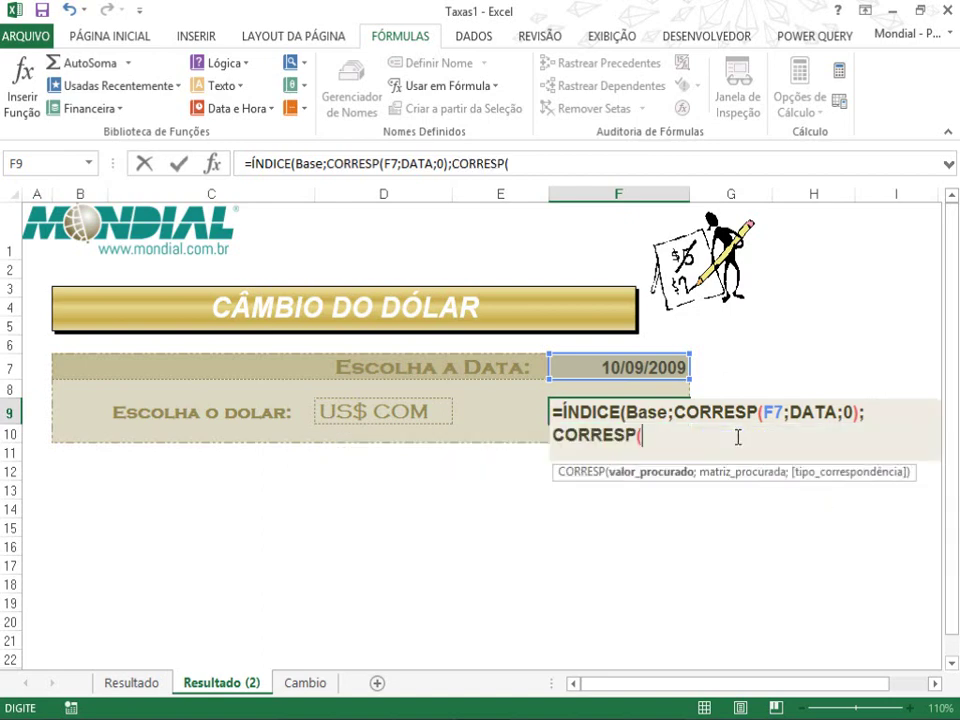
click(421, 424)
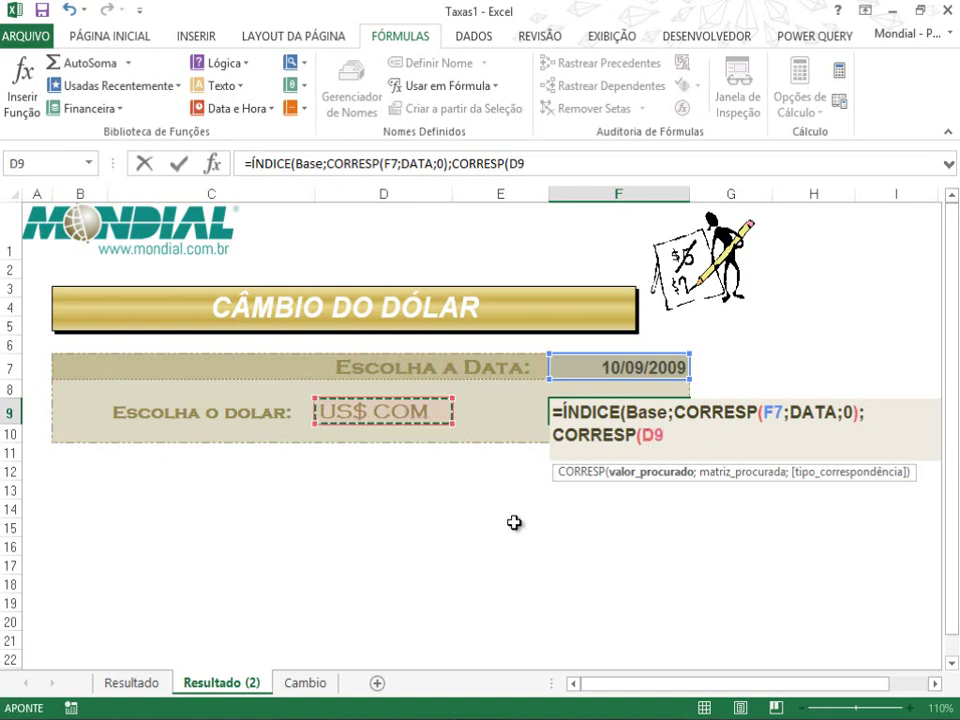
text(;)
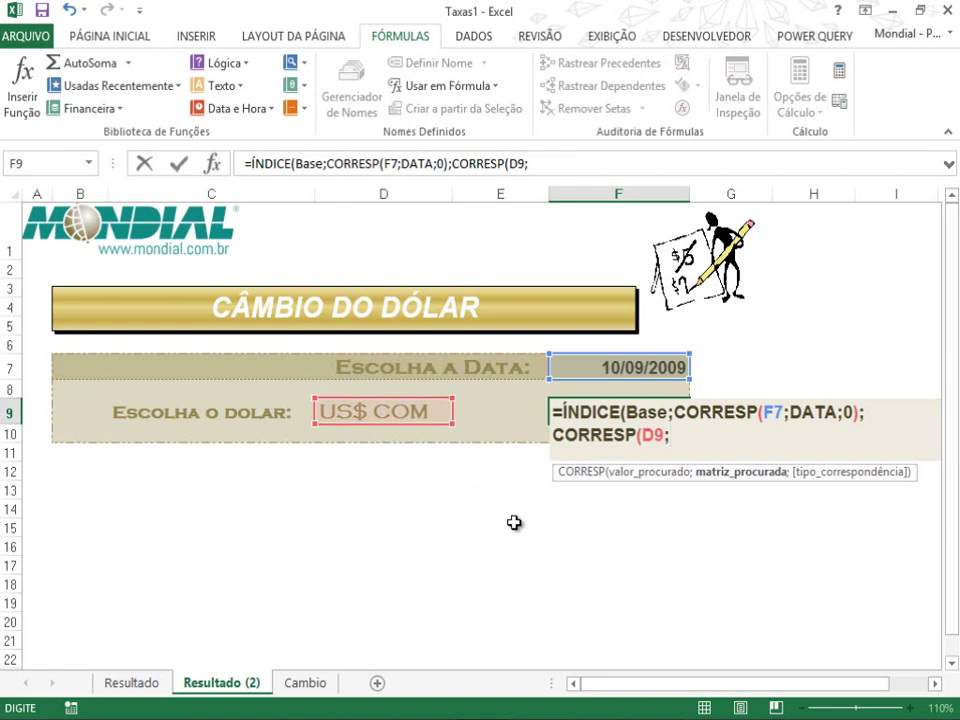
text(dol)
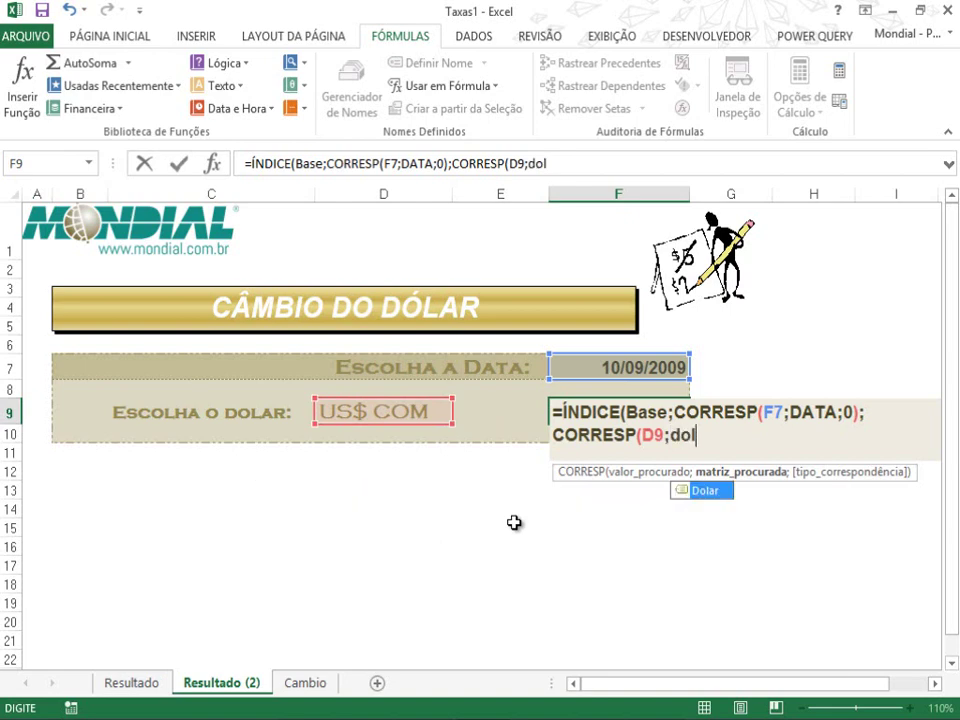
key(Tab)
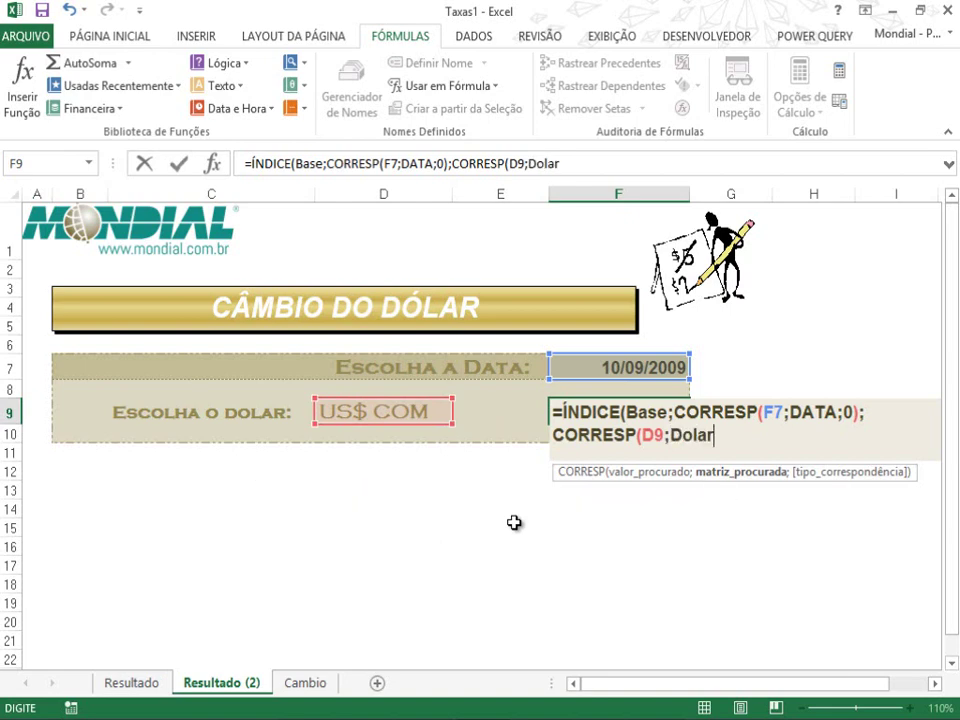
text(;)
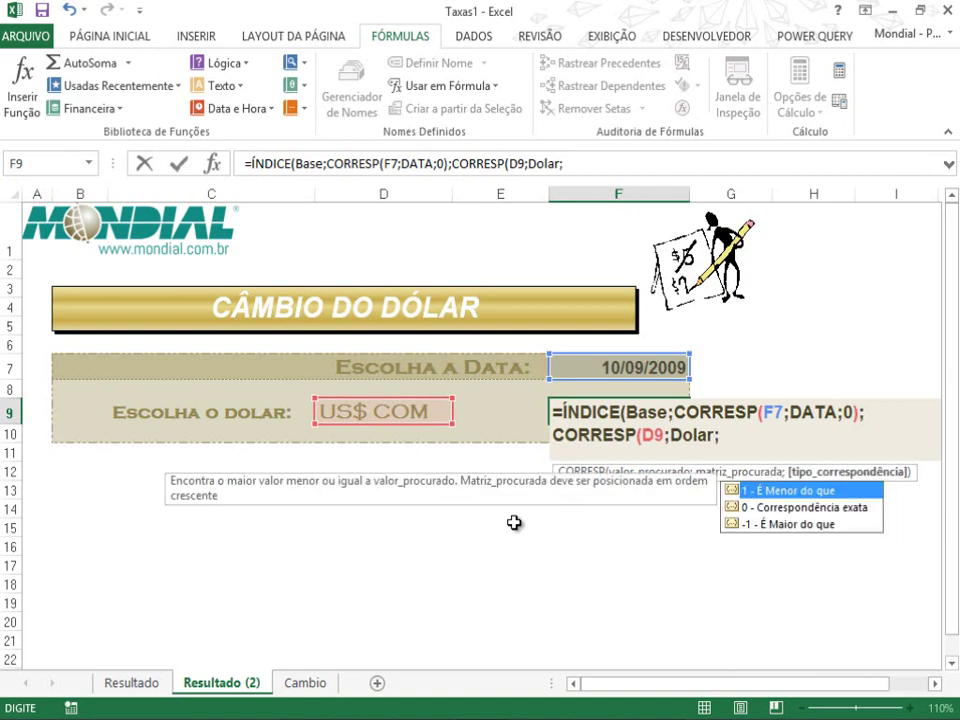
text(0))
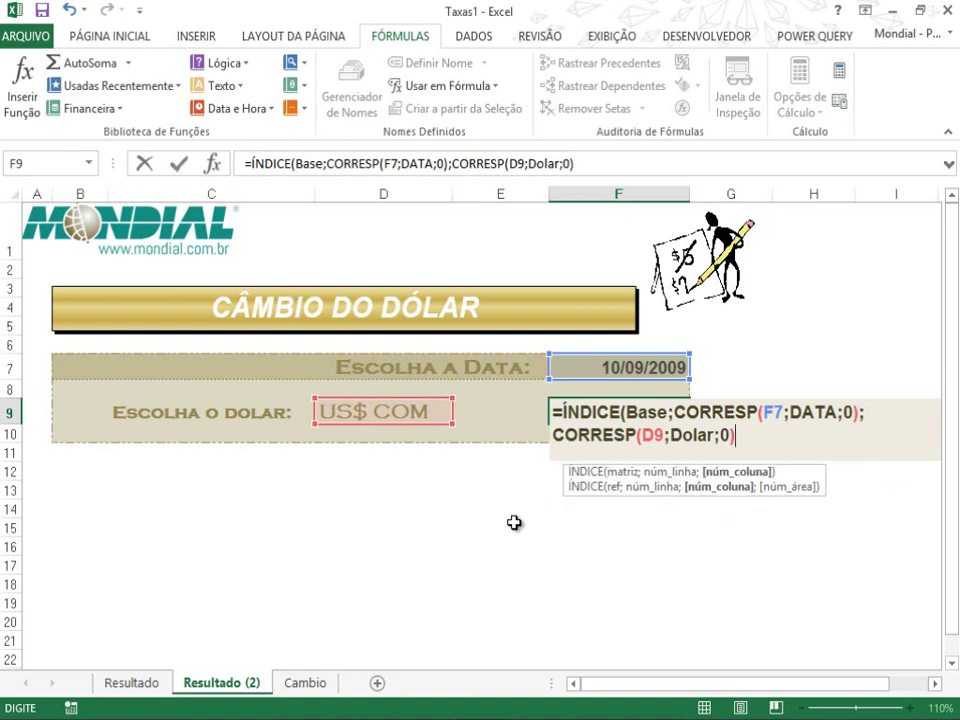
text())
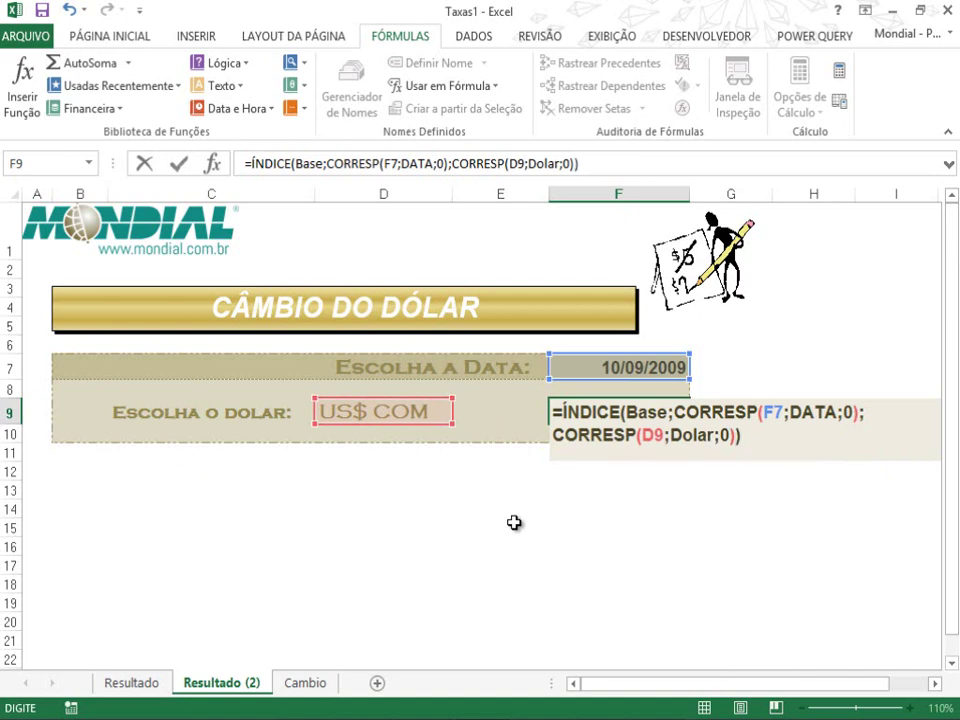
key(Return)
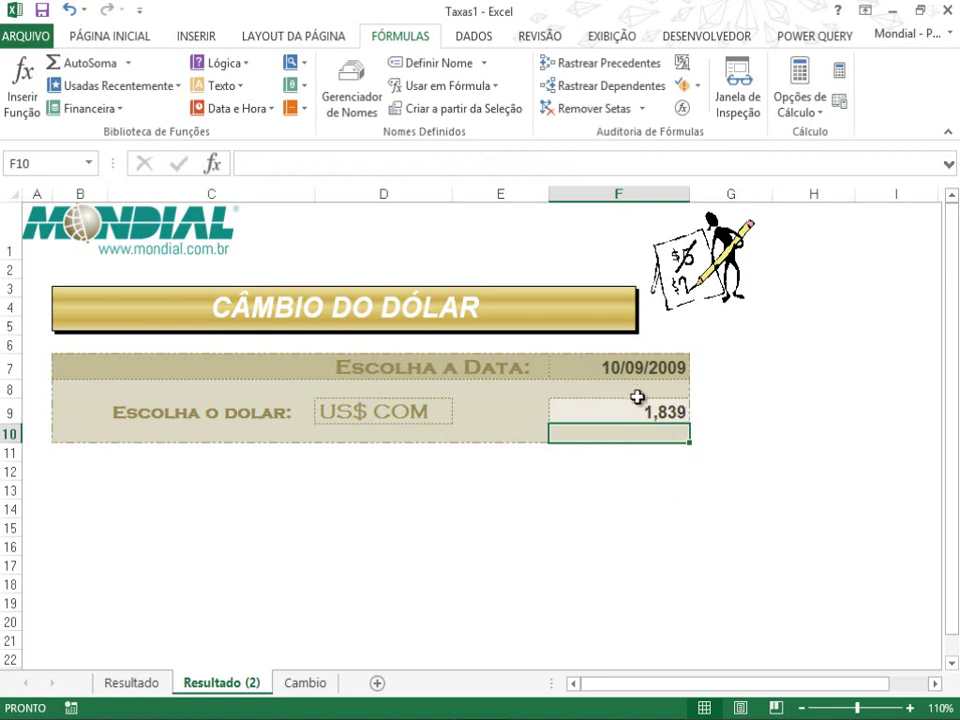
- Test the formula with different dates in F7, choosing 02/09/2009 and finally 04/09/2009
click(660, 370)
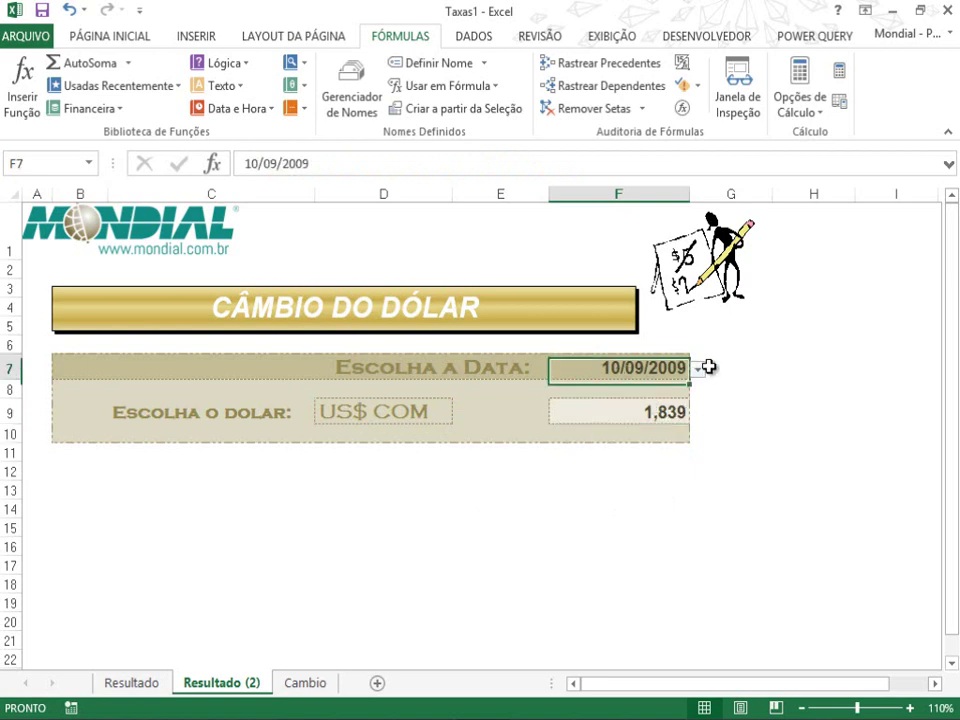
click(698, 369)
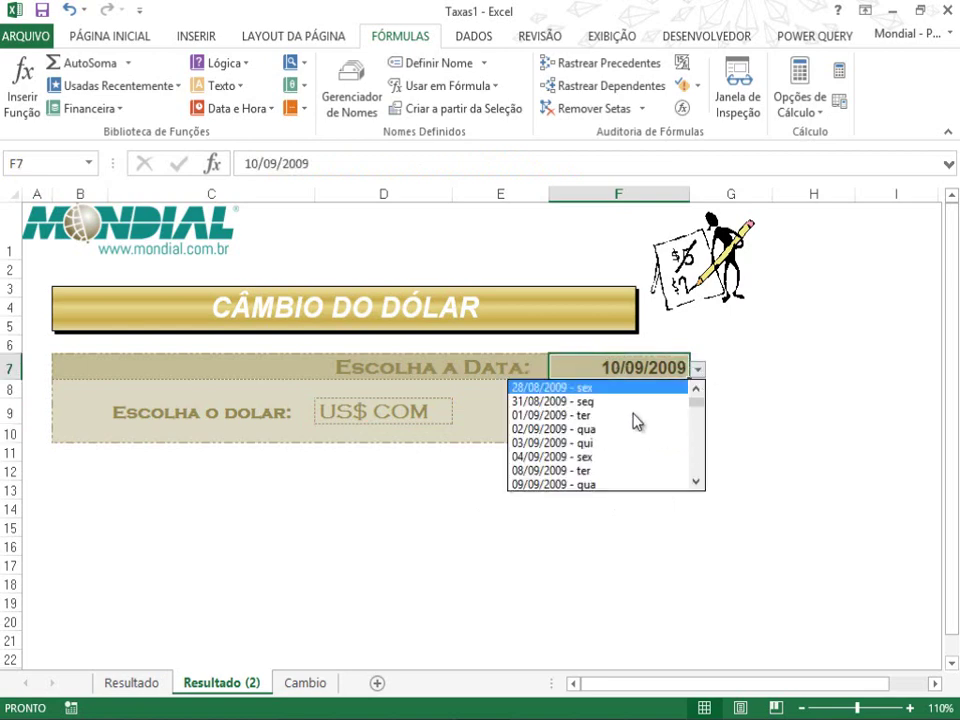
click(561, 426)
click(698, 369)
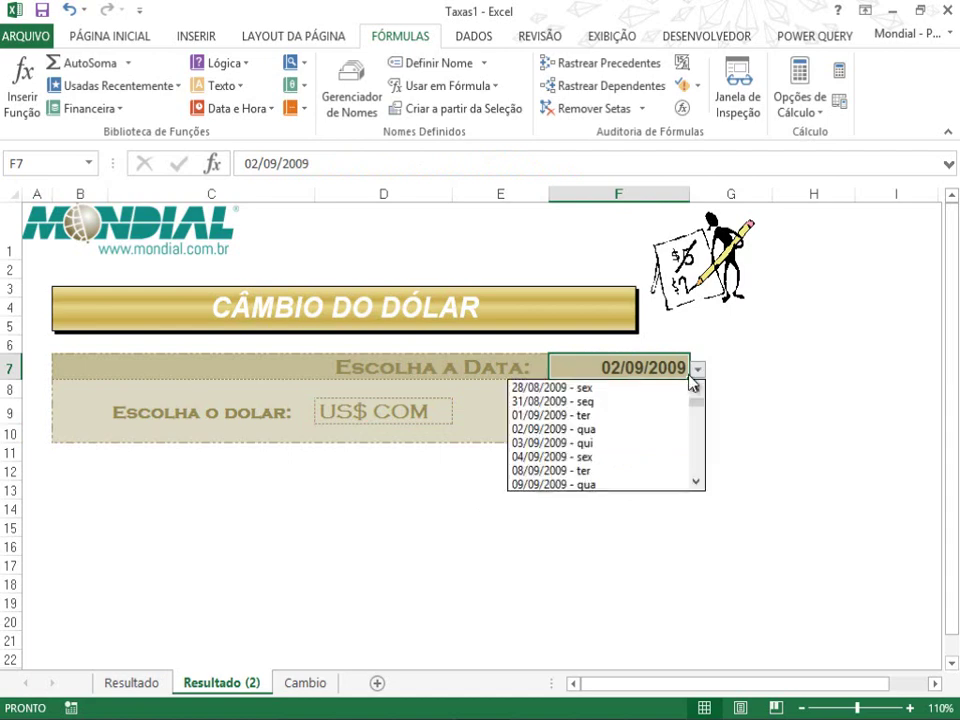
click(530, 455)
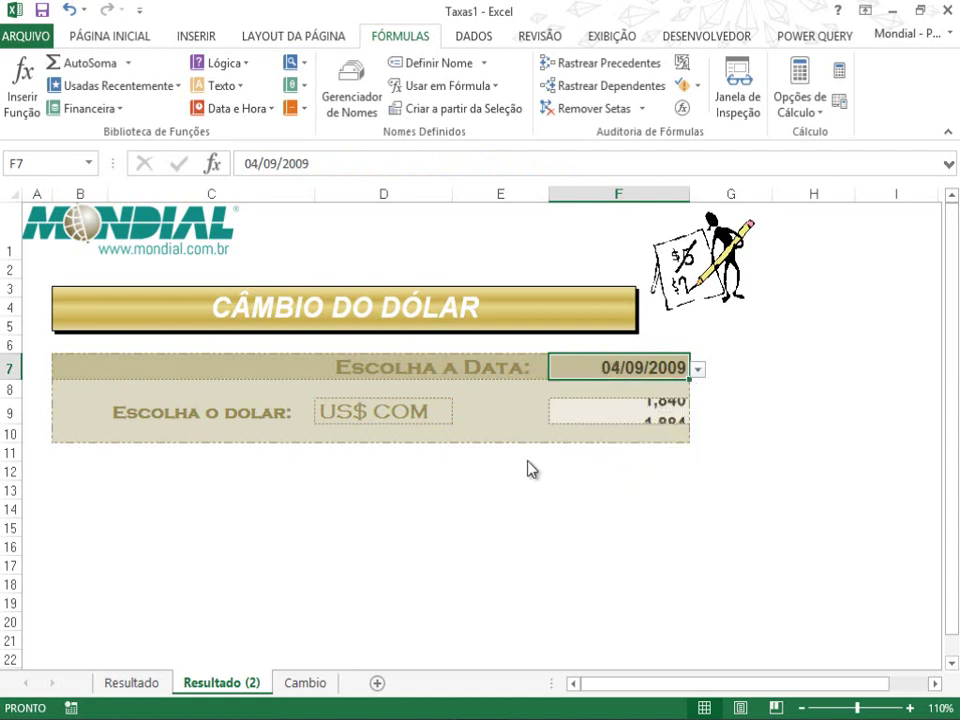
- Test the formula with other dollar types in D9, choosing US$ TUR and finally US$ PAR
click(429, 420)
click(462, 416)
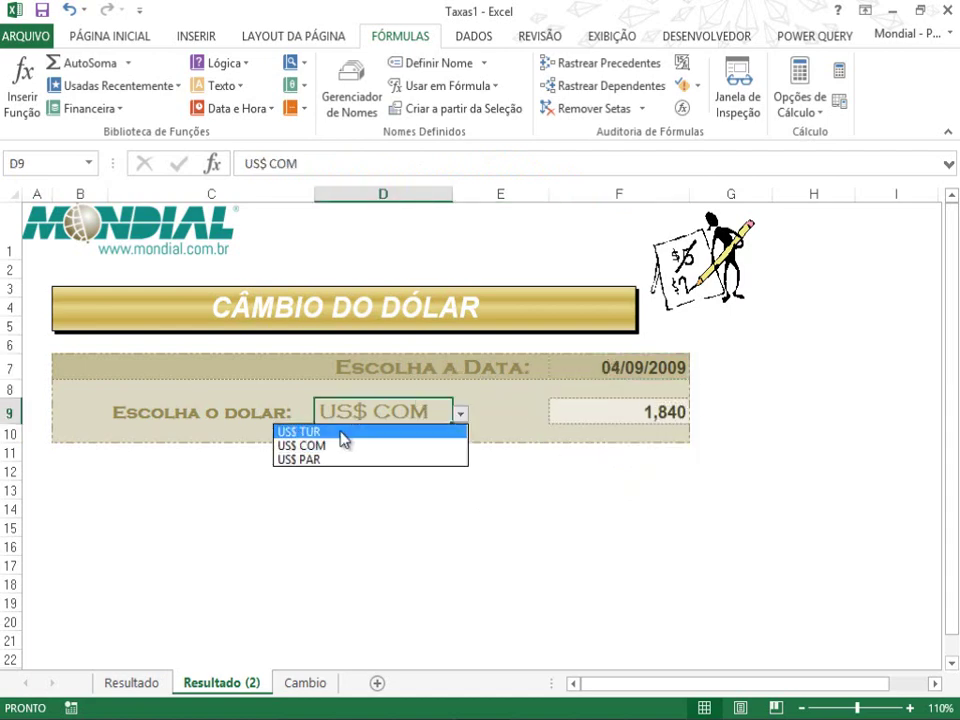
click(349, 431)
click(462, 416)
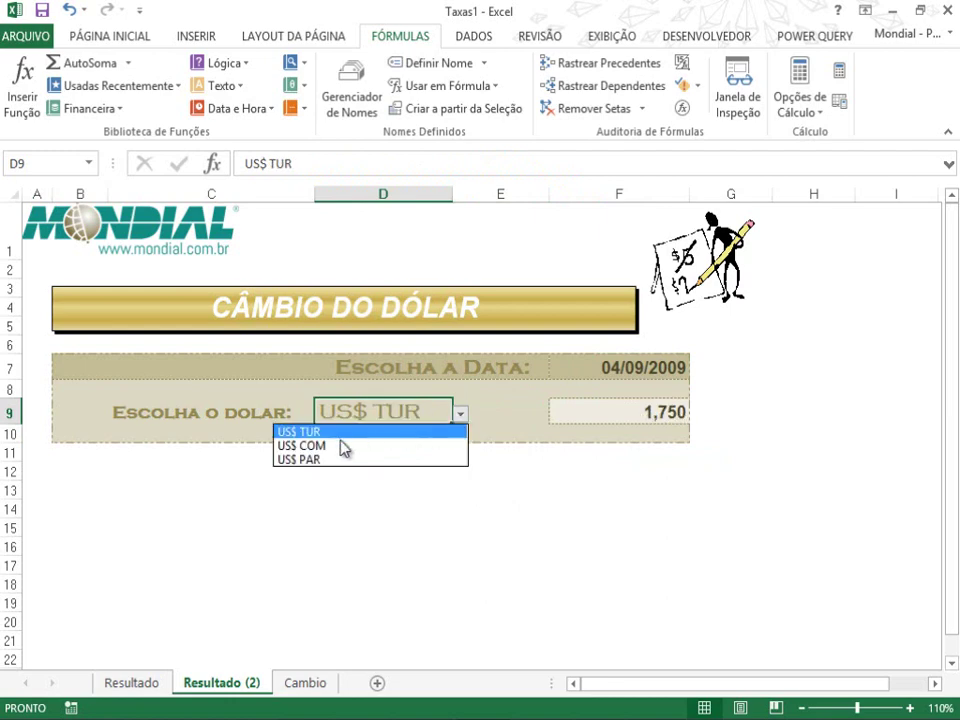
click(315, 459)
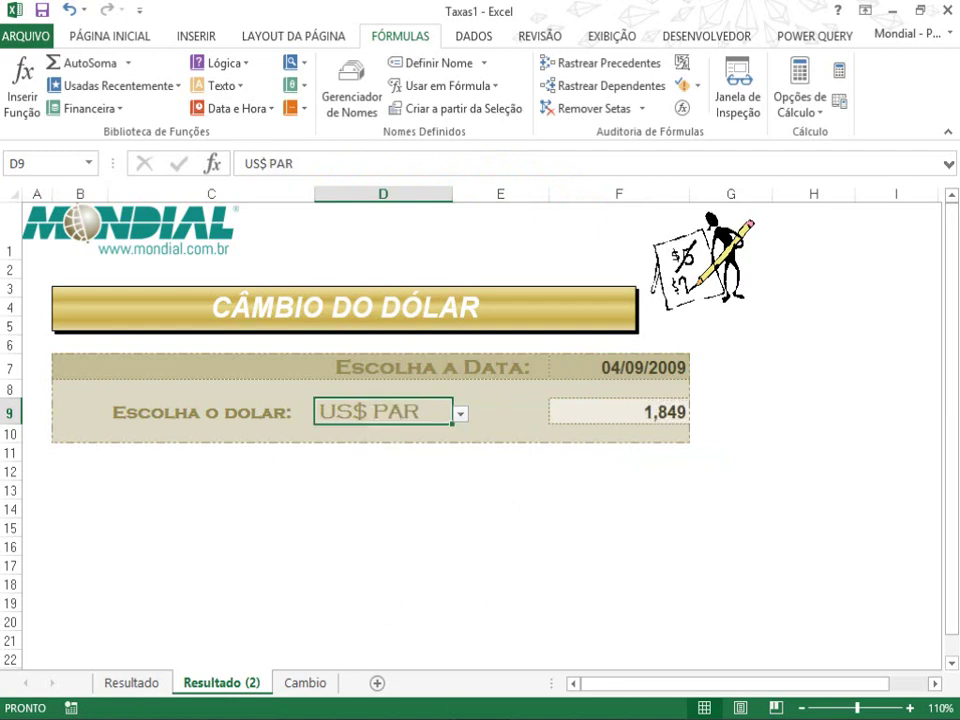